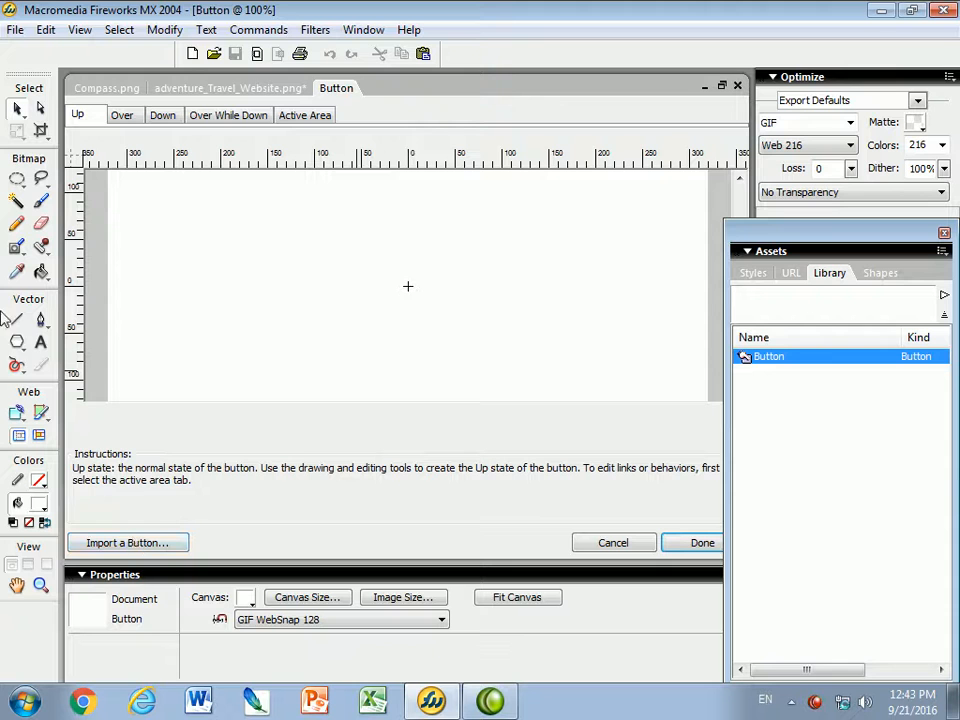
# Draw a rectangle about 164 by 36 pixels for the Up state and move it over the canvas centre mark.
pyautogui.click(17, 342)
pyautogui.click(85, 362)
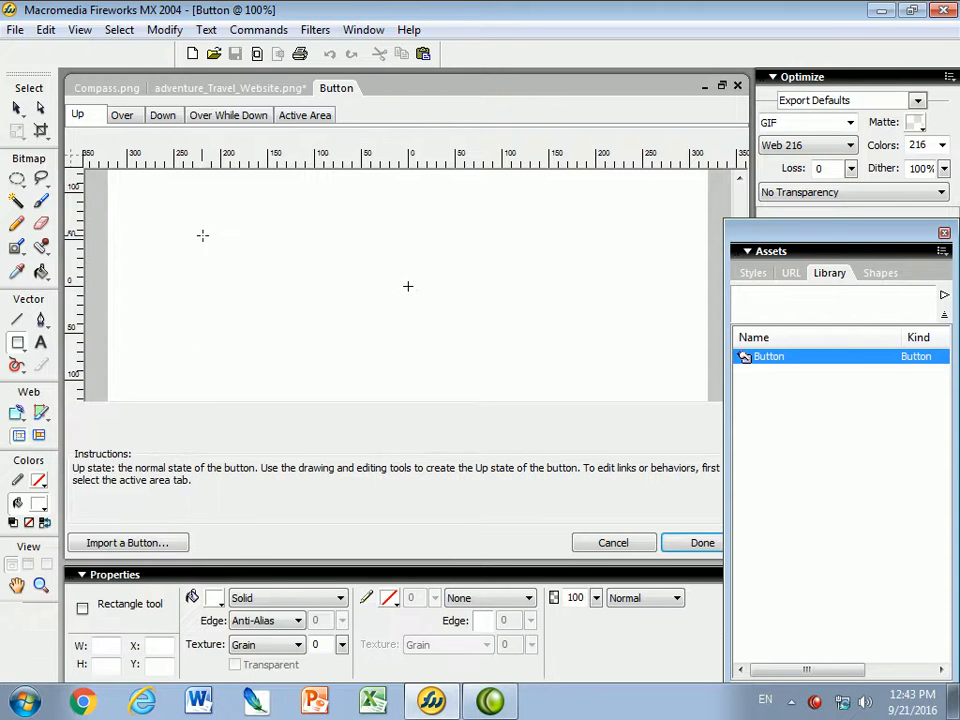
pyautogui.moveTo(246, 276); pyautogui.dragTo(400, 309)
pyautogui.click(16, 109)
pyautogui.moveTo(288, 288); pyautogui.dragTo(407, 297)
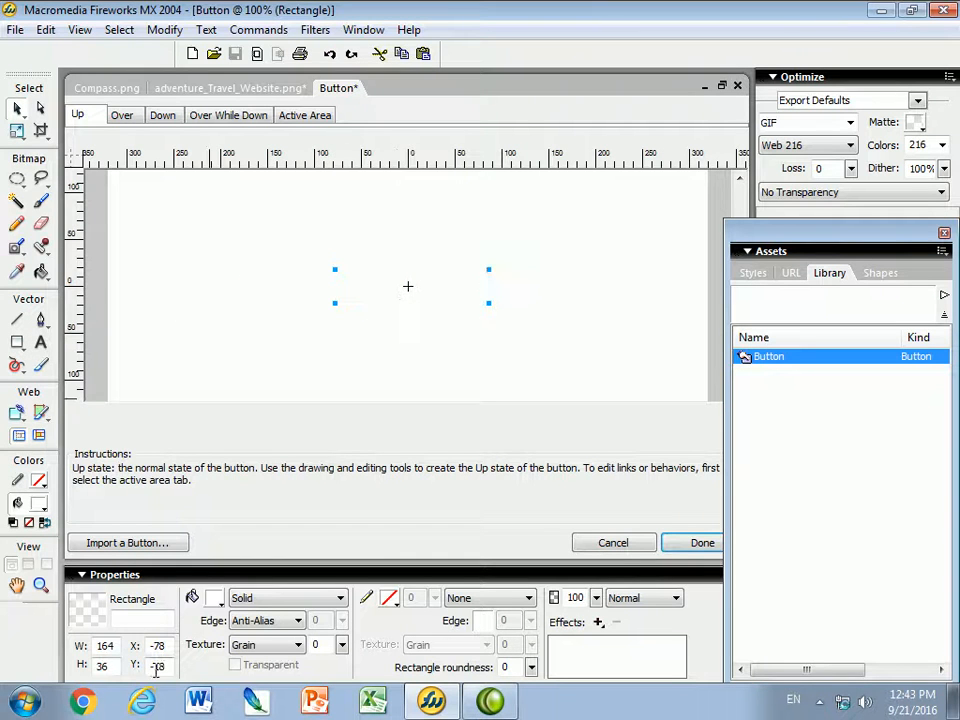
# Fill the rectangle with dark blue and set its width to 115 and its height to 25.
pyautogui.click(213, 598)
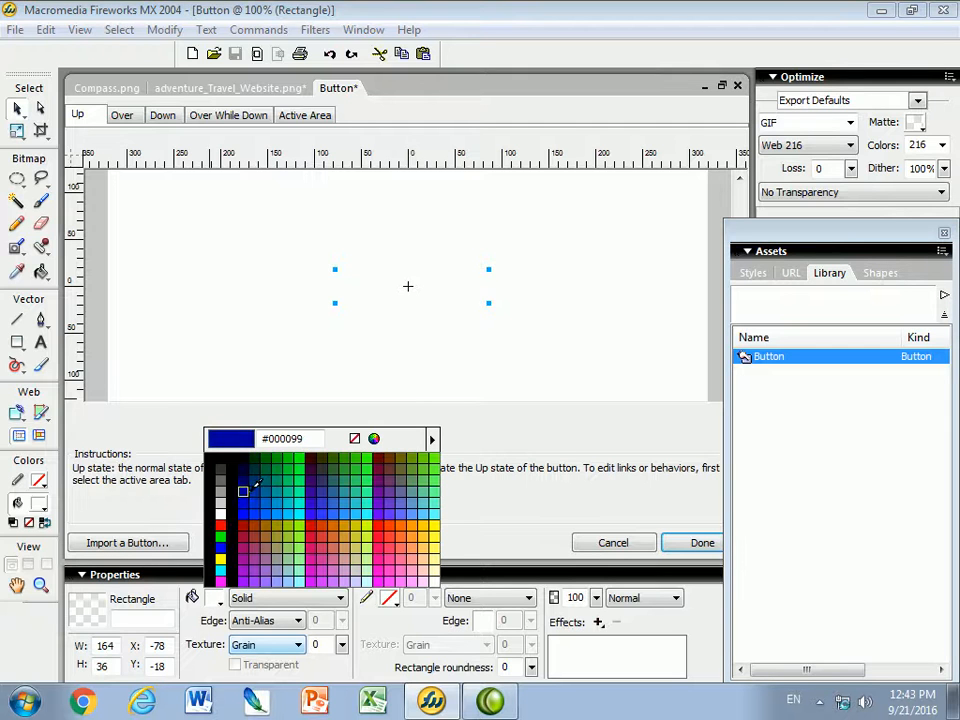
pyautogui.click(254, 492)
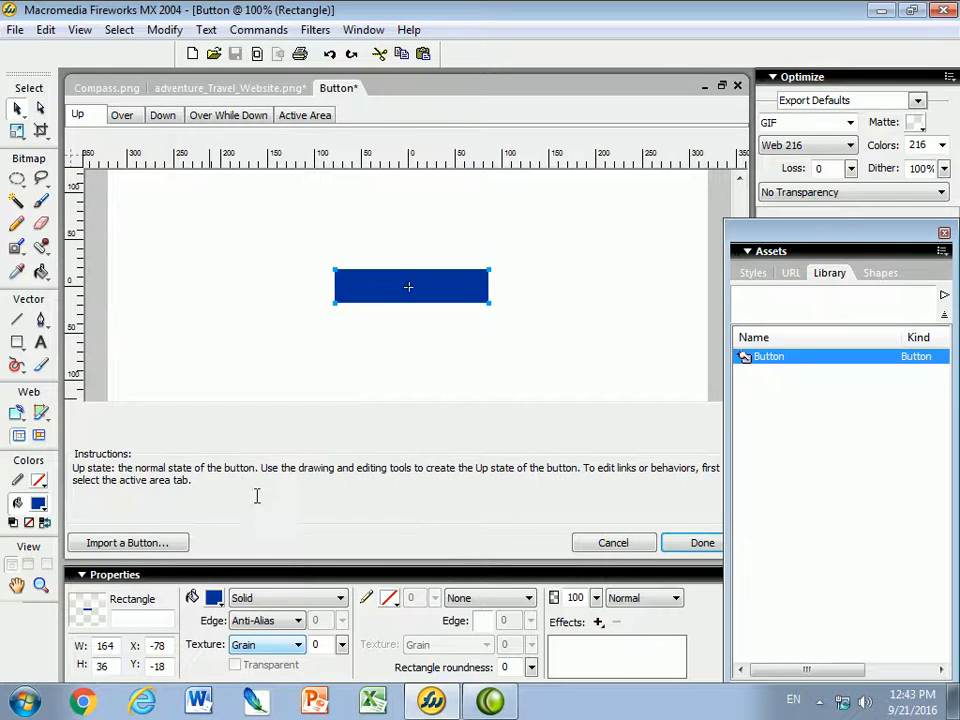
pyautogui.doubleClick(106, 645)
pyautogui.write('115')
pyautogui.doubleClick(104, 666)
pyautogui.write('2')
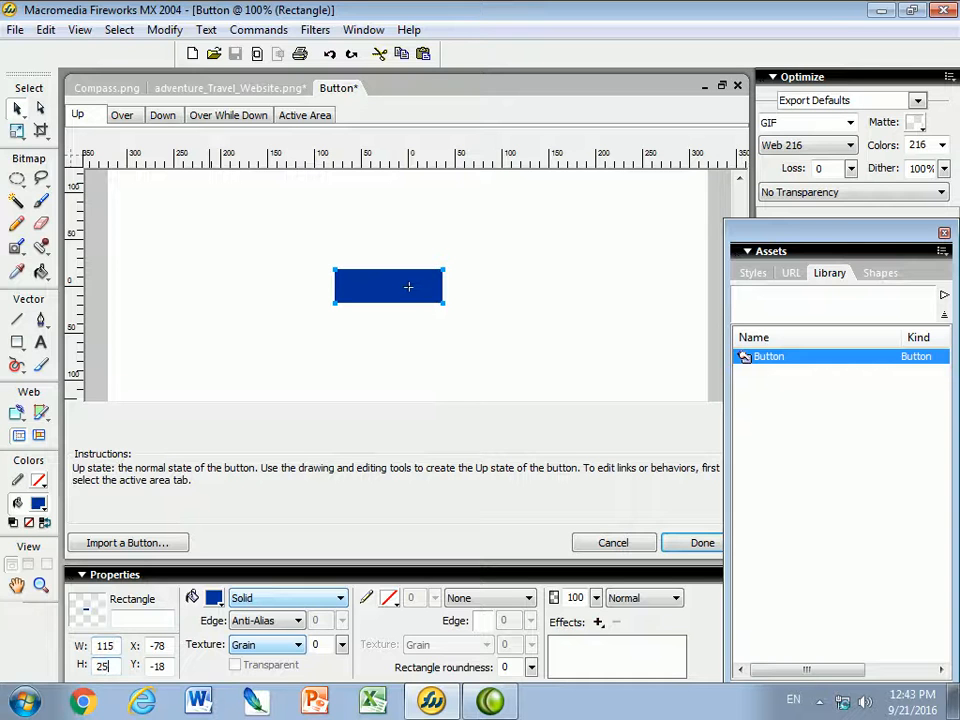
pyautogui.write('5')
pyautogui.press('Return')
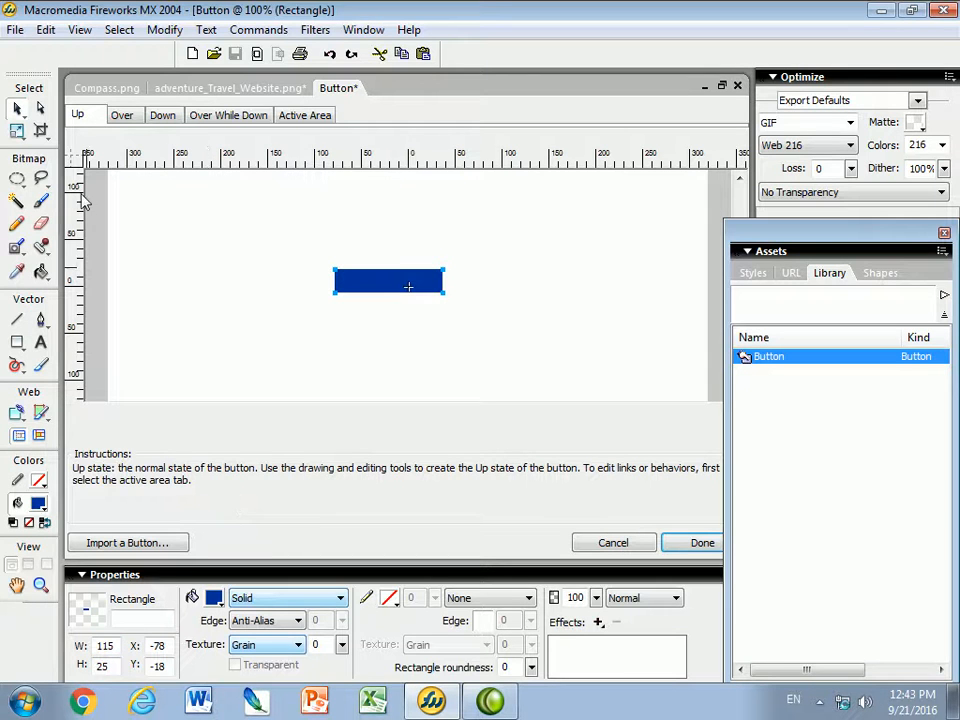
# Draw a square about 24 by 24 pixels near the blue bar's left end and fill it with dark gray #666666.
pyautogui.click(16, 345)
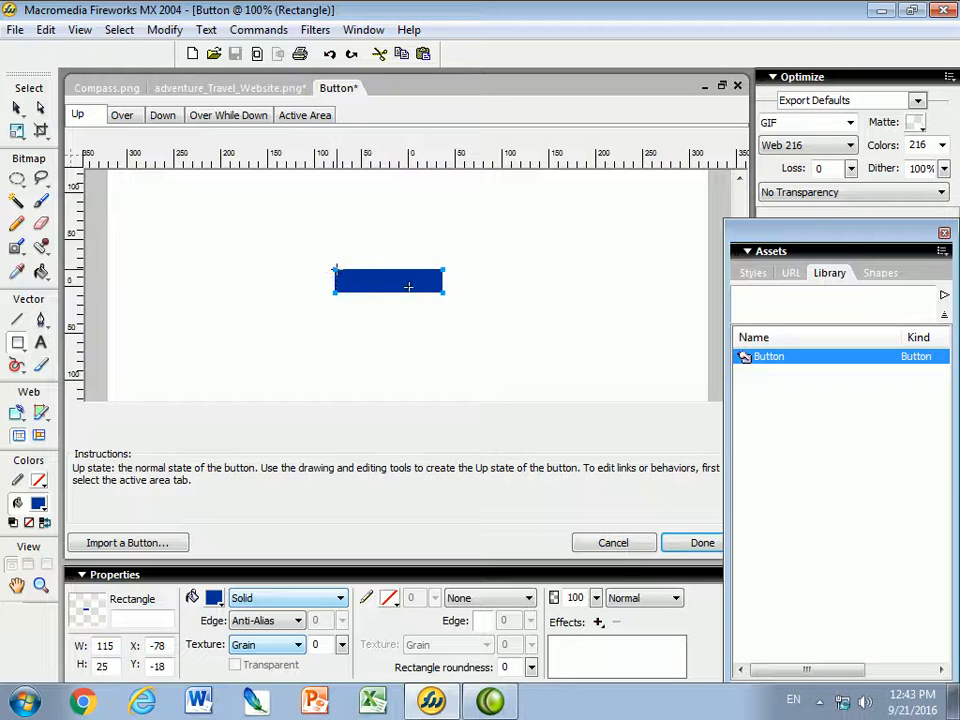
pyautogui.moveTo(336, 270); pyautogui.dragTo(363, 294)
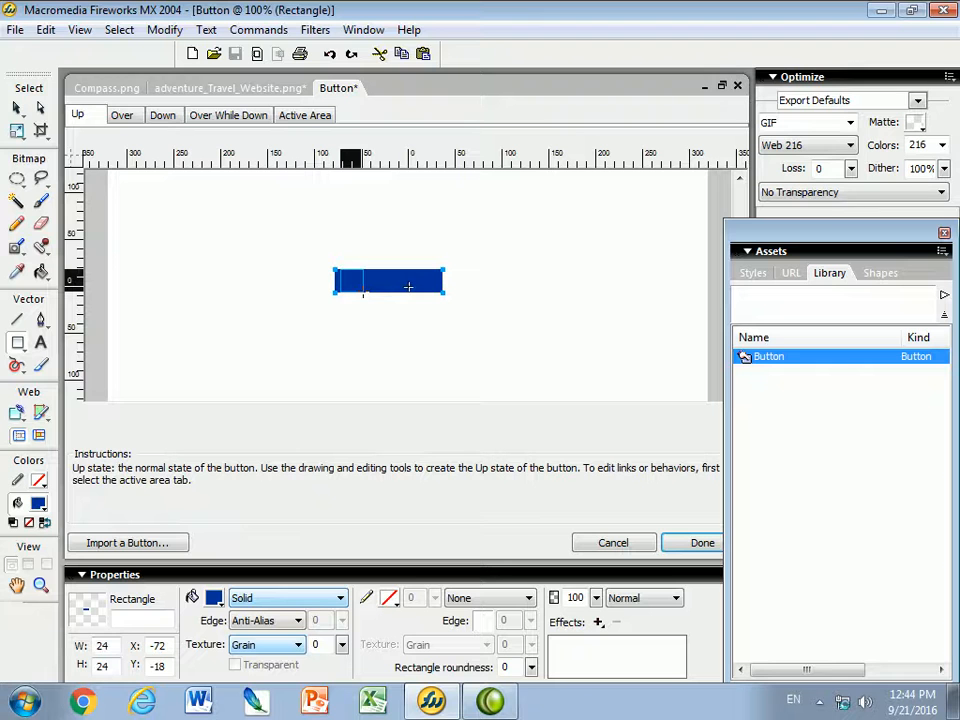
pyautogui.click(213, 598)
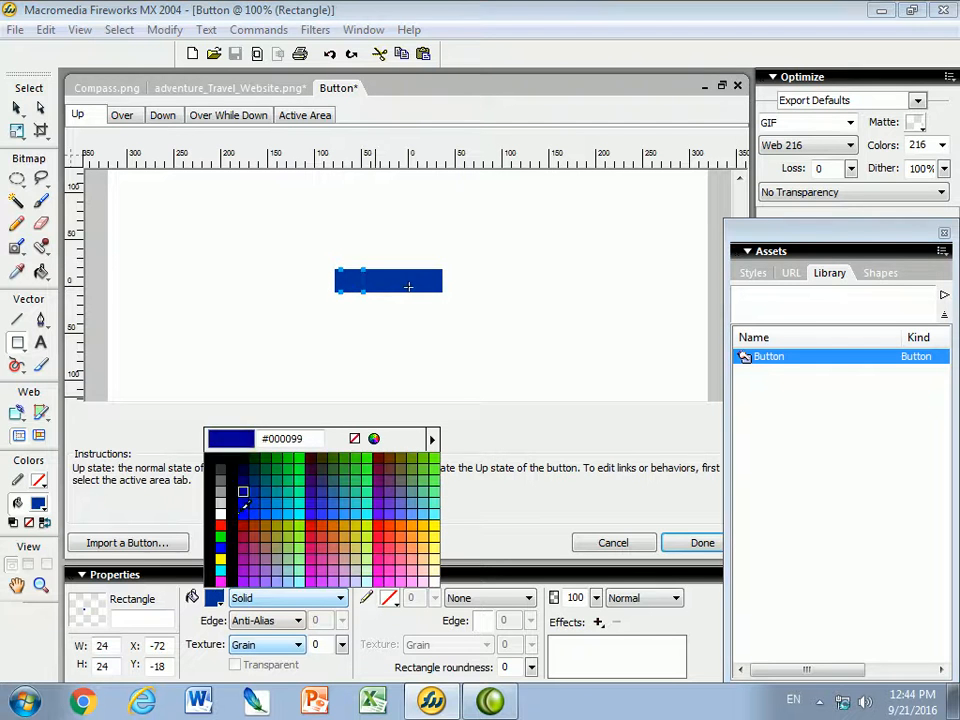
pyautogui.click(219, 480)
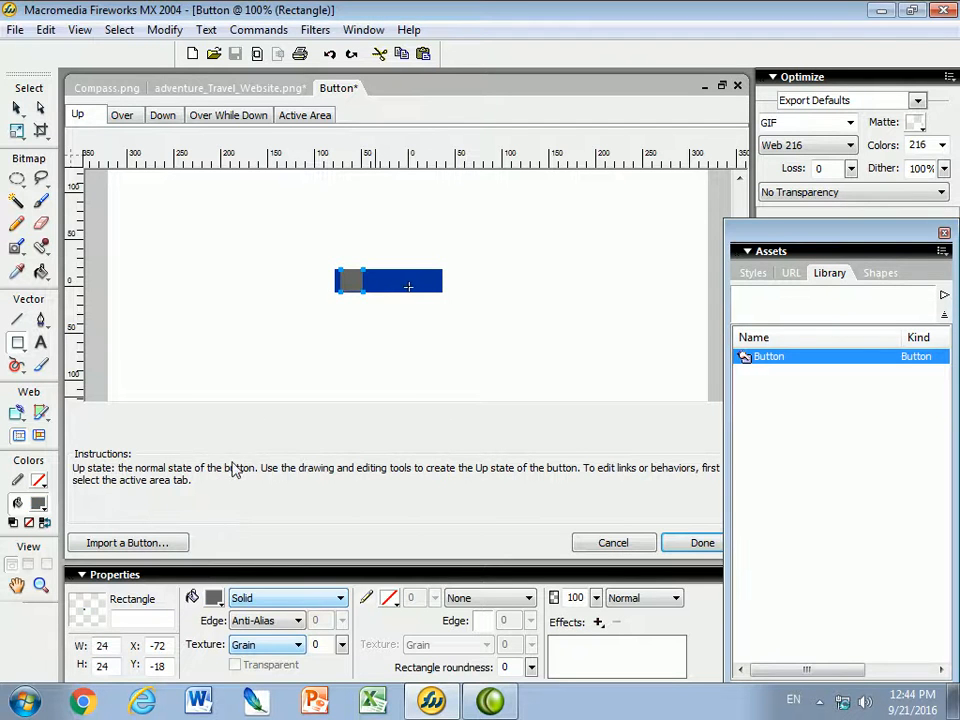
# Resize the gray square to 21 wide by 25 high and align it with the blue bar's left edge.
pyautogui.moveTo(108, 645); pyautogui.dragTo(62, 645)
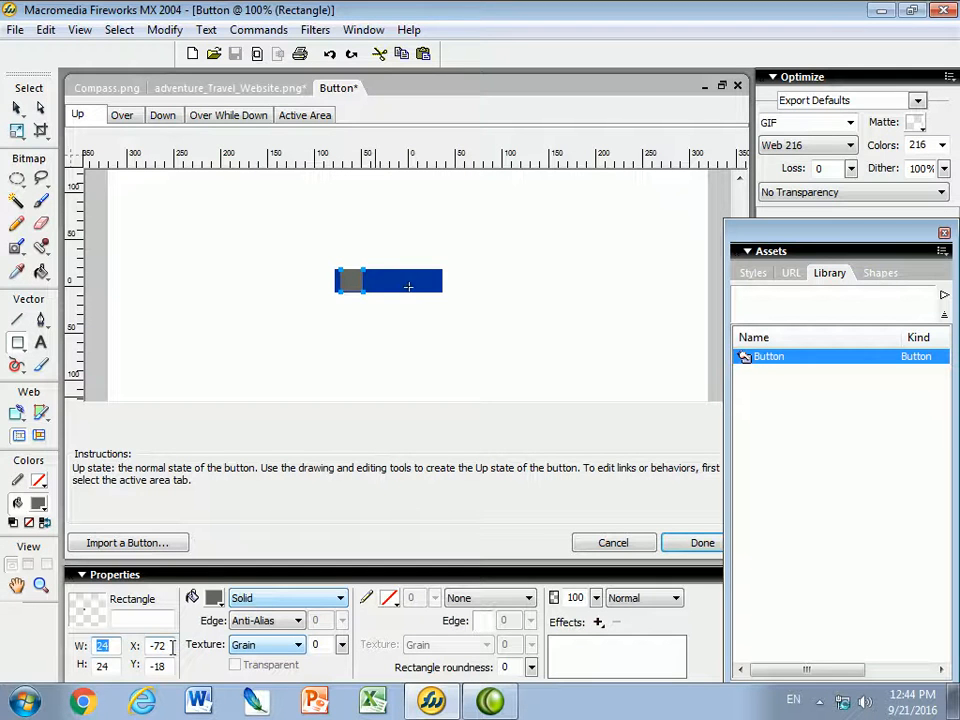
pyautogui.write('21')
pyautogui.press('Return')
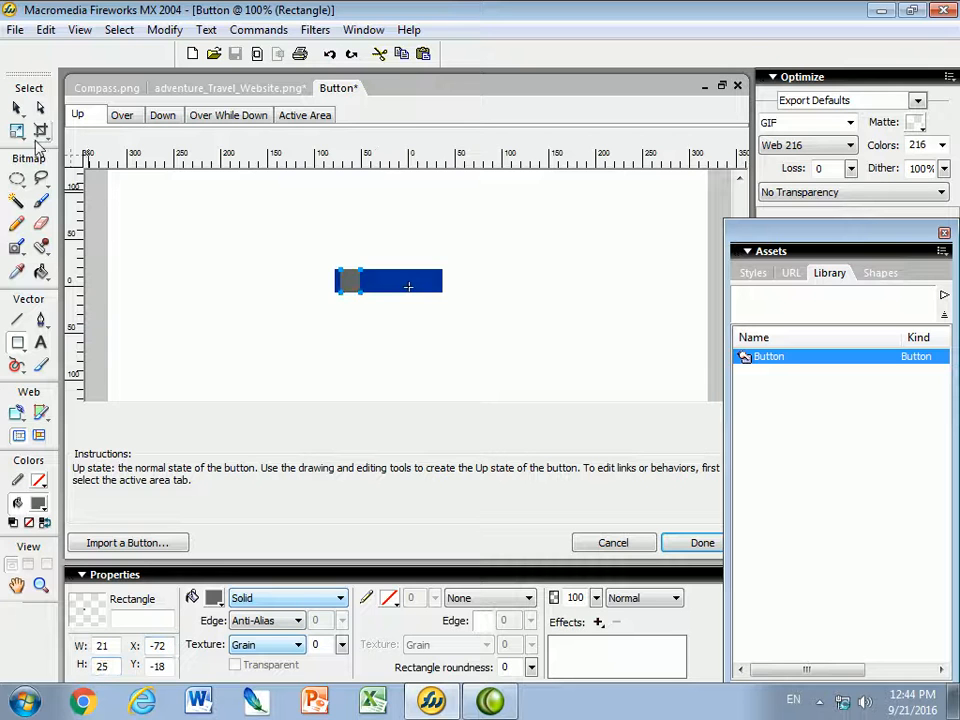
pyautogui.press('Left')
pyautogui.press('Left')
pyautogui.press('Left')
pyautogui.press('Left')
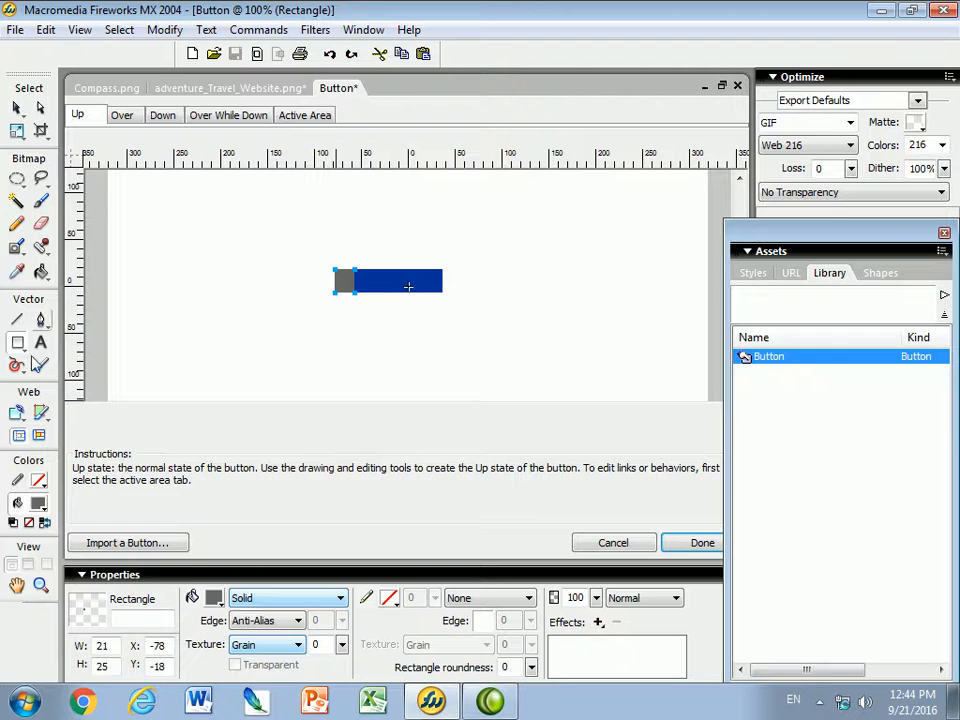
# Draw a three-sided polygon about 18 by 21 pixels at the gray block's upper-left corner, pointing right.
pyautogui.click(17, 342)
pyautogui.click(100, 404)
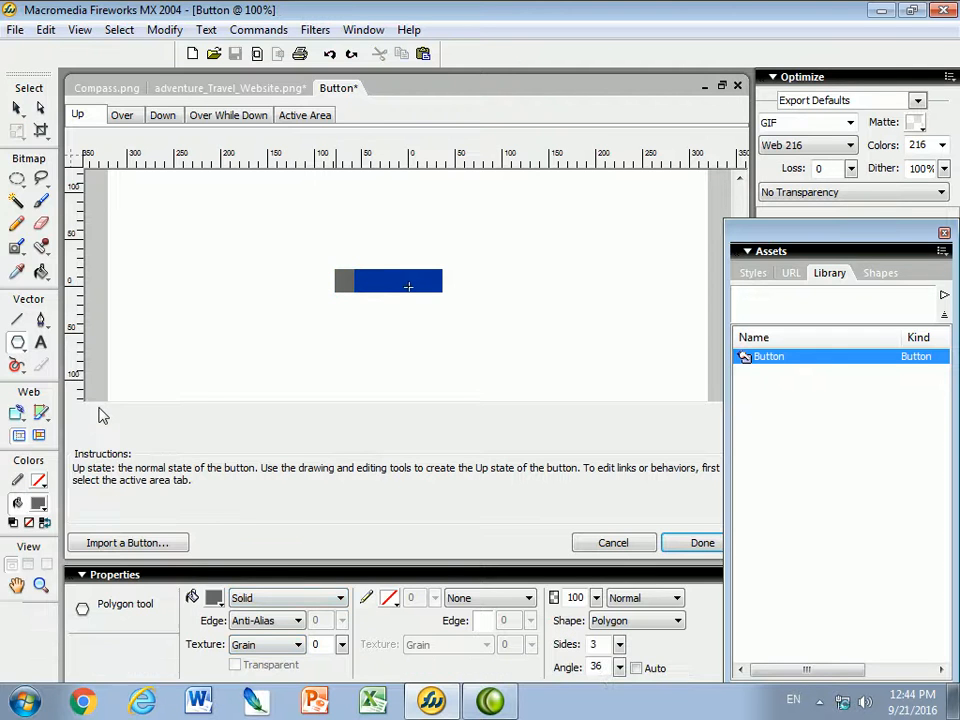
pyautogui.click(611, 622)
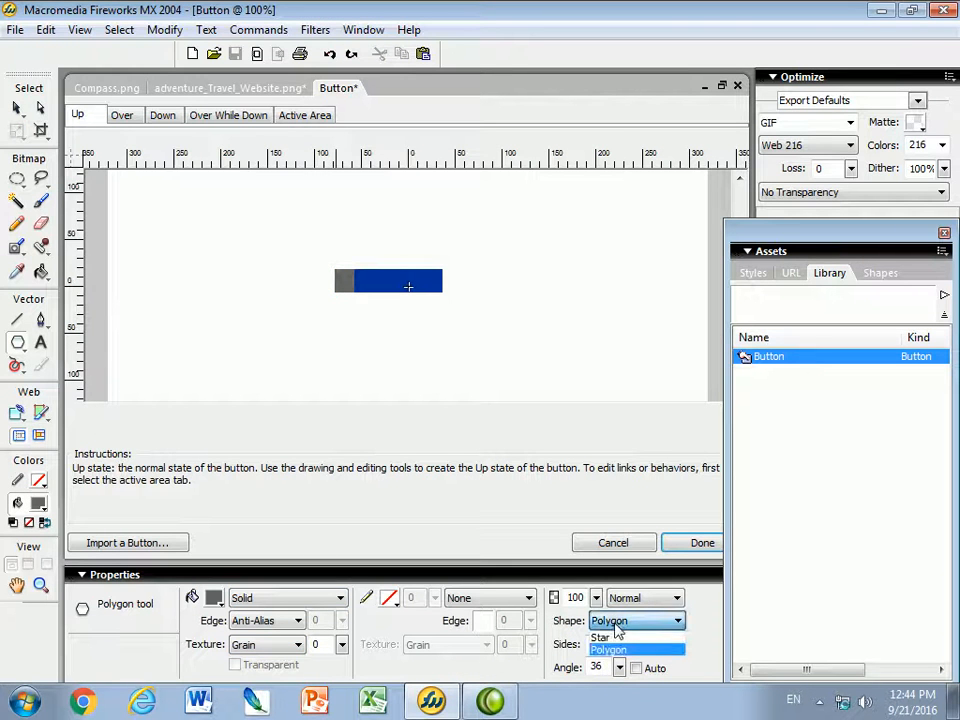
pyautogui.click(617, 650)
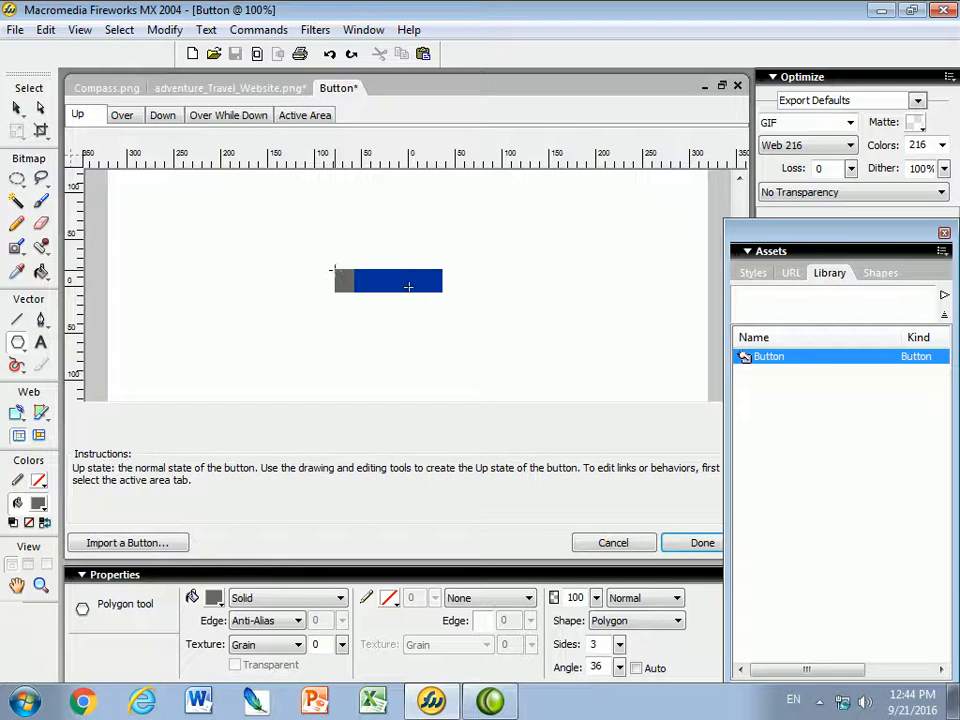
pyautogui.moveTo(333, 268)
pyautogui.mouseDown()
pyautogui.moveTo(332, 251)
pyautogui.moveTo(345, 268)
pyautogui.mouseUp()
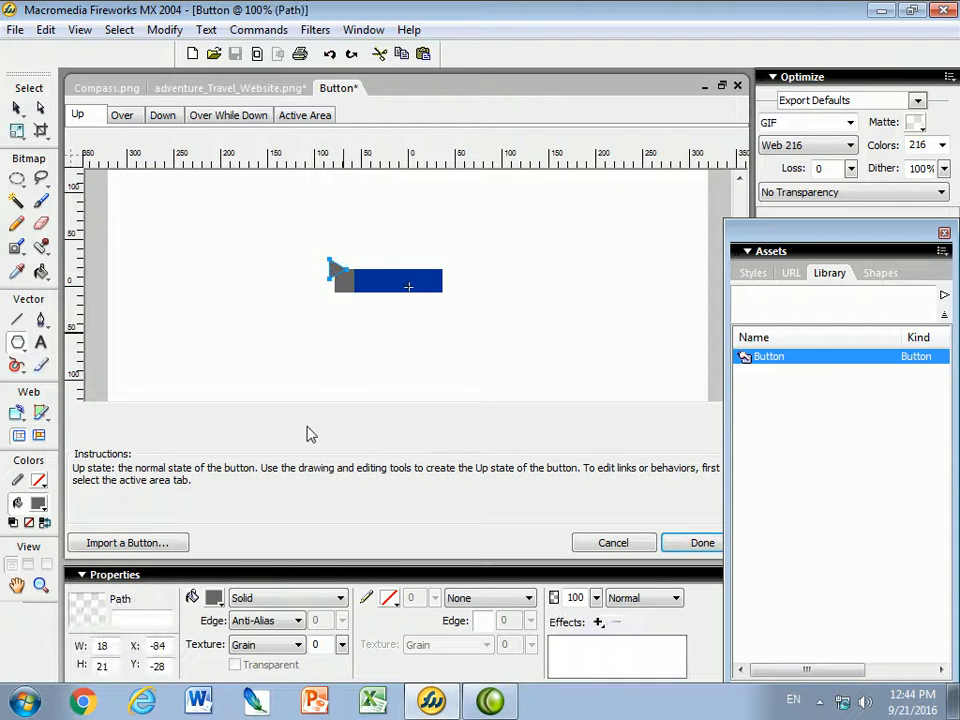
# Fill the triangle with white and nudge it into place over the gray block.
pyautogui.click(214, 598)
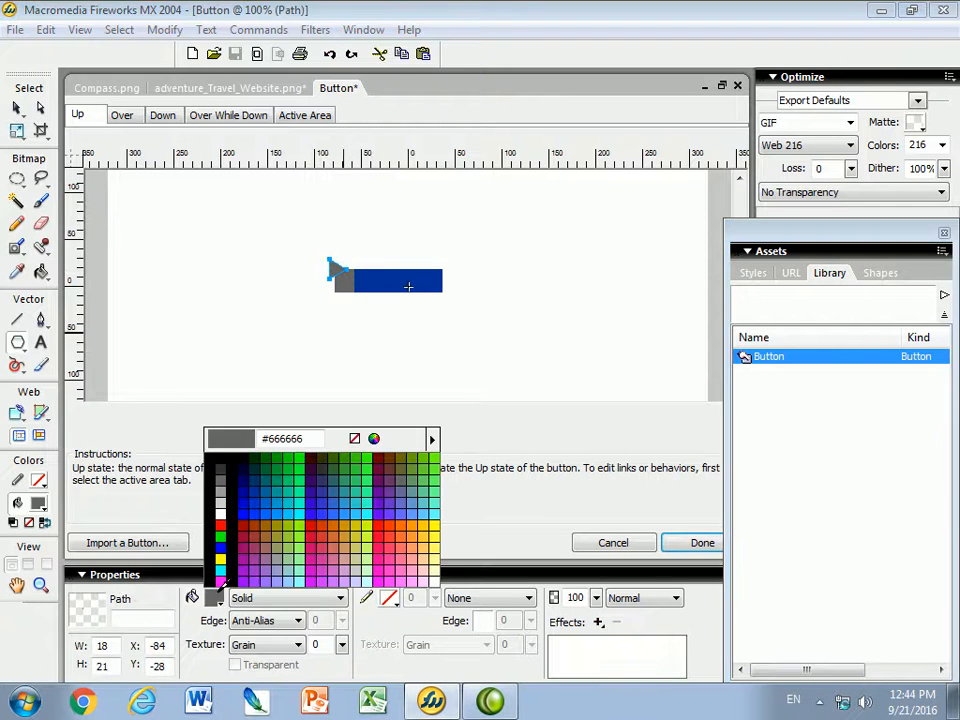
pyautogui.click(223, 512)
pyautogui.press('Right')
pyautogui.press('Right')
pyautogui.press('Down')
pyautogui.press('Down')
pyautogui.press('Down')
pyautogui.press('Down')
pyautogui.press('Down')
pyautogui.press('Down')
pyautogui.press('Right')
pyautogui.press('Right')
pyautogui.press('Right')
pyautogui.press('Right')
pyautogui.press('Down')
pyautogui.press('Down')
pyautogui.press('Right')
pyautogui.press('Right')
pyautogui.press('Down')
pyautogui.press('Down')
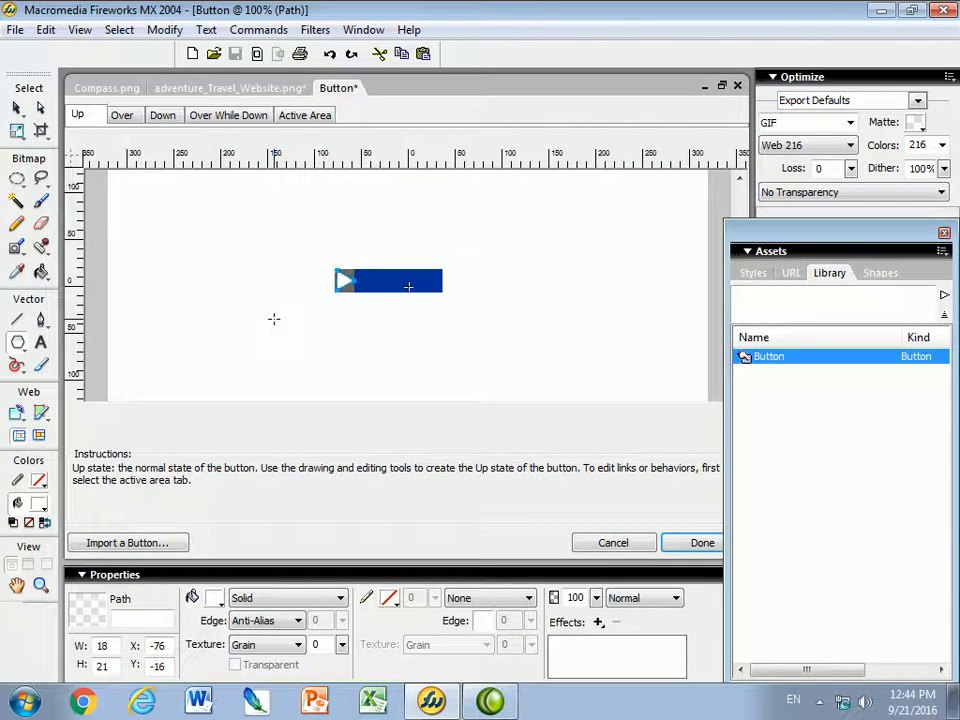
# Add the label "ADVENTURE TRAVEL" over the blue bar in white, bold, right-aligned Arial 10.
pyautogui.click(40, 342)
pyautogui.moveTo(366, 278); pyautogui.dragTo(446, 302)
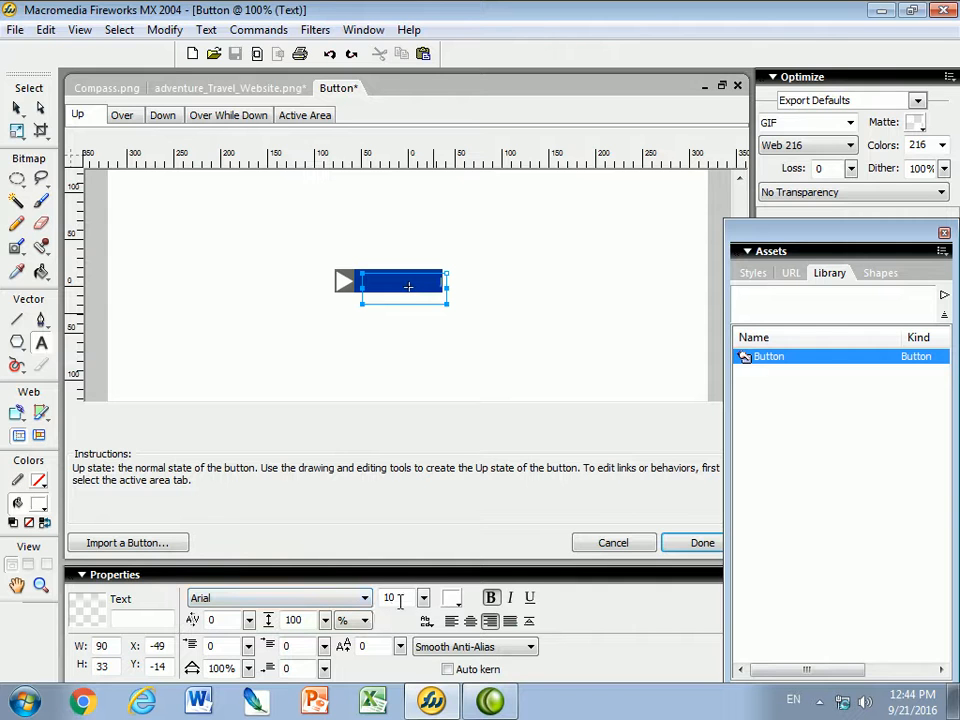
pyautogui.click(492, 598)
pyautogui.write('ad')
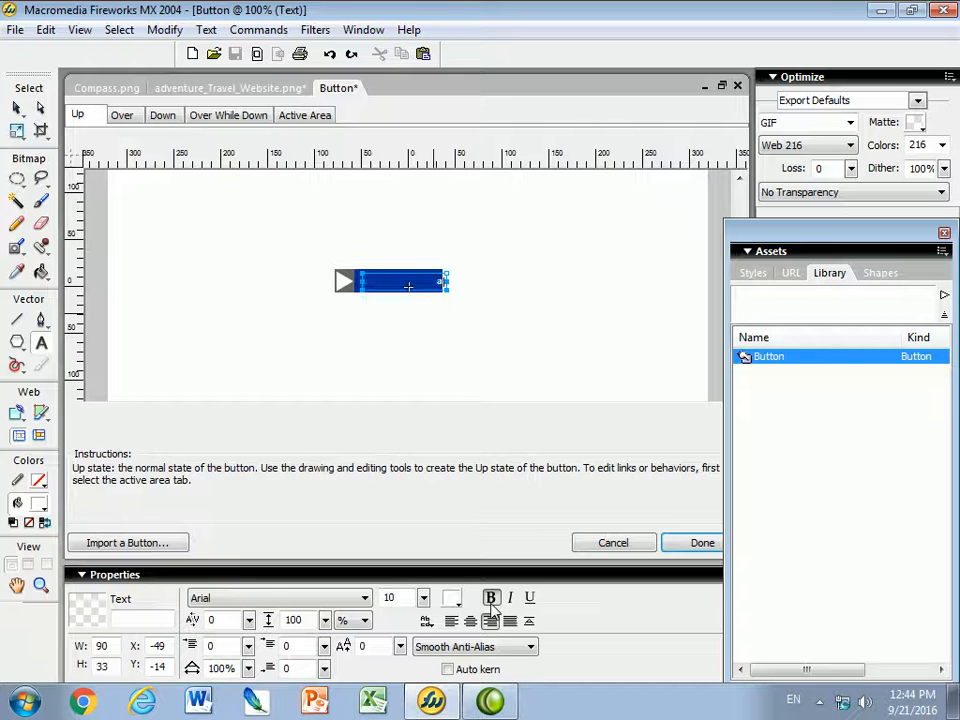
pyautogui.write('VENTURE')
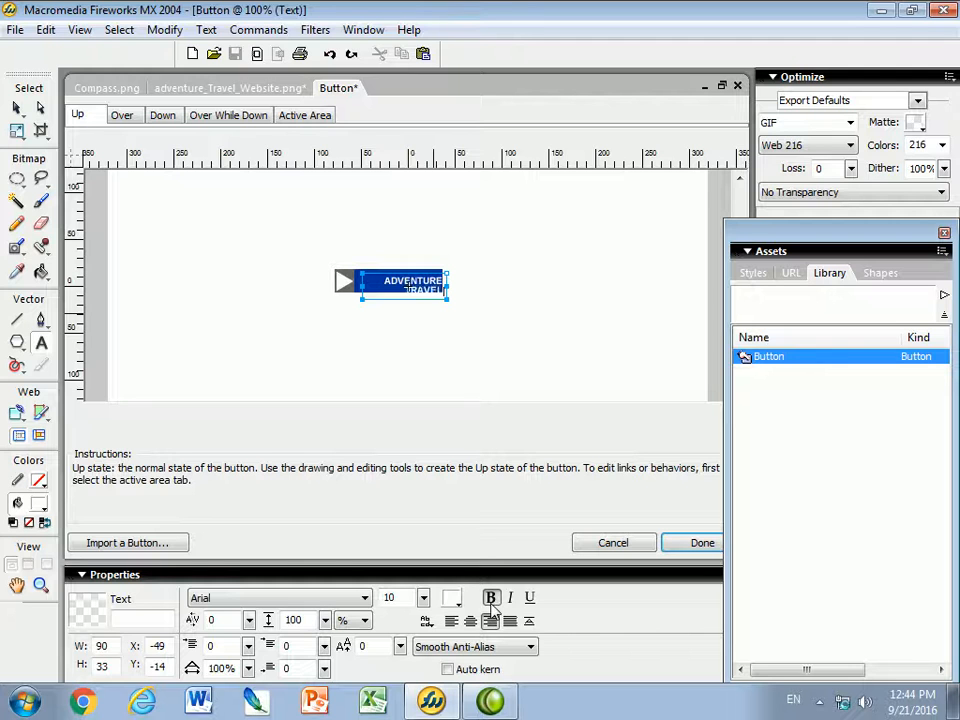
# Nudge the label up and slightly left so both lines fit inside the blue bar.
pyautogui.click(16, 107)
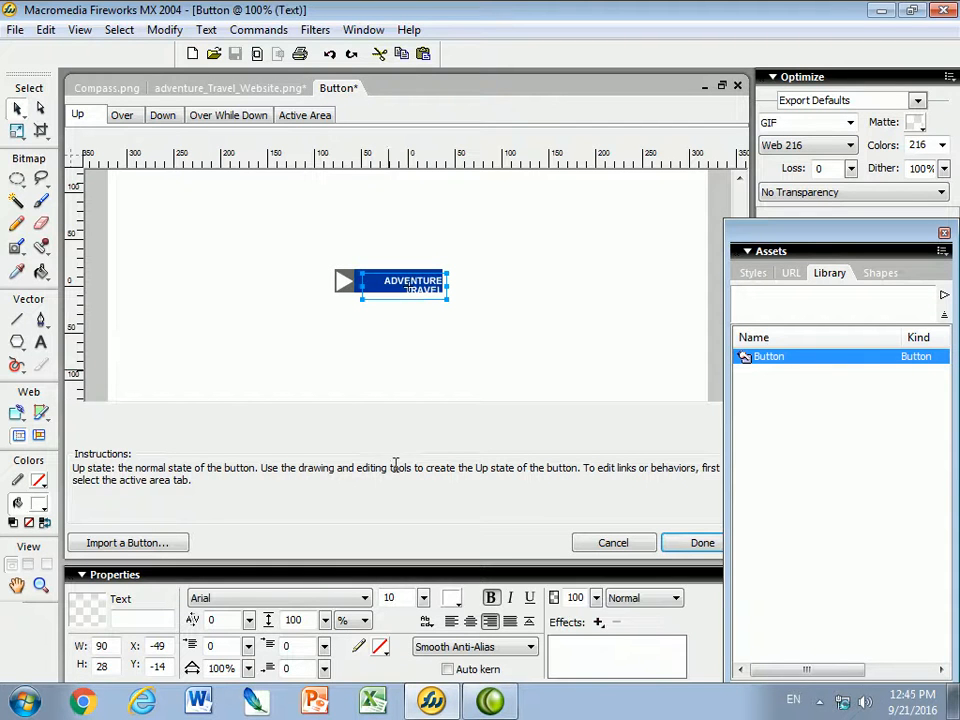
pyautogui.press('Up')
pyautogui.press('Up')
pyautogui.press('Up')
pyautogui.press('Up')
pyautogui.press('Left')
pyautogui.click(392, 375)
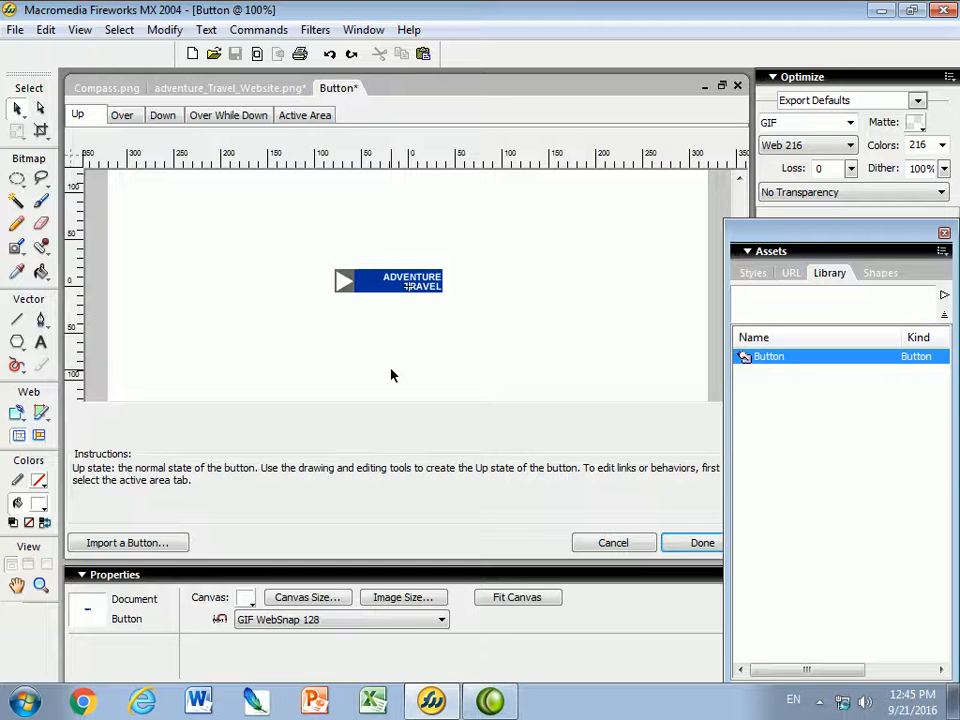
# Copy the Up graphic into the button's Over state and fill its triangle with red.
pyautogui.click(122, 117)
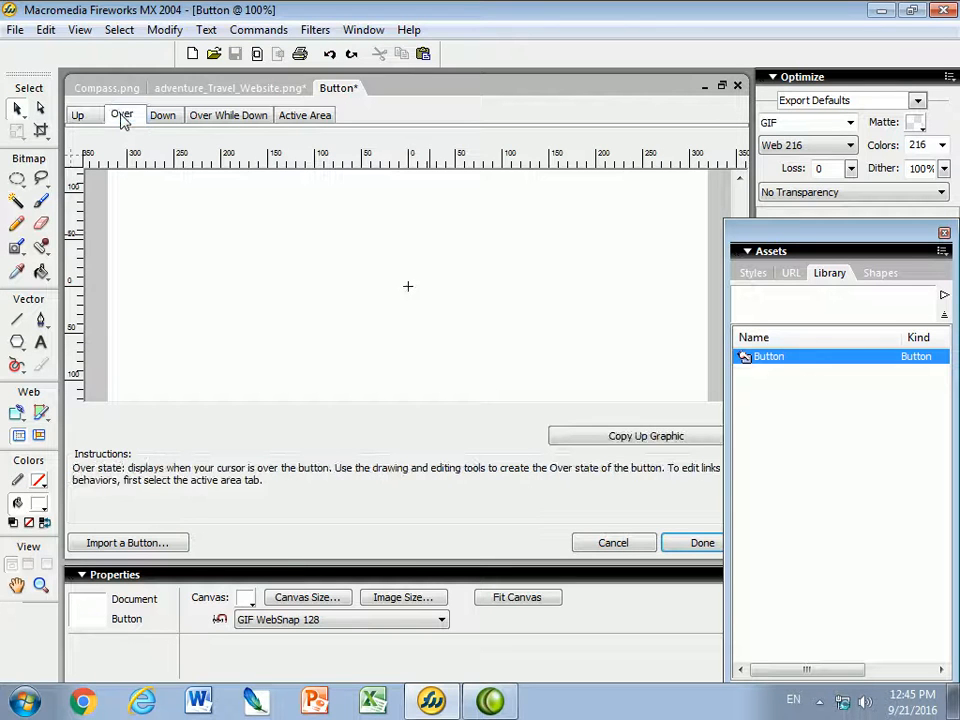
pyautogui.click(600, 440)
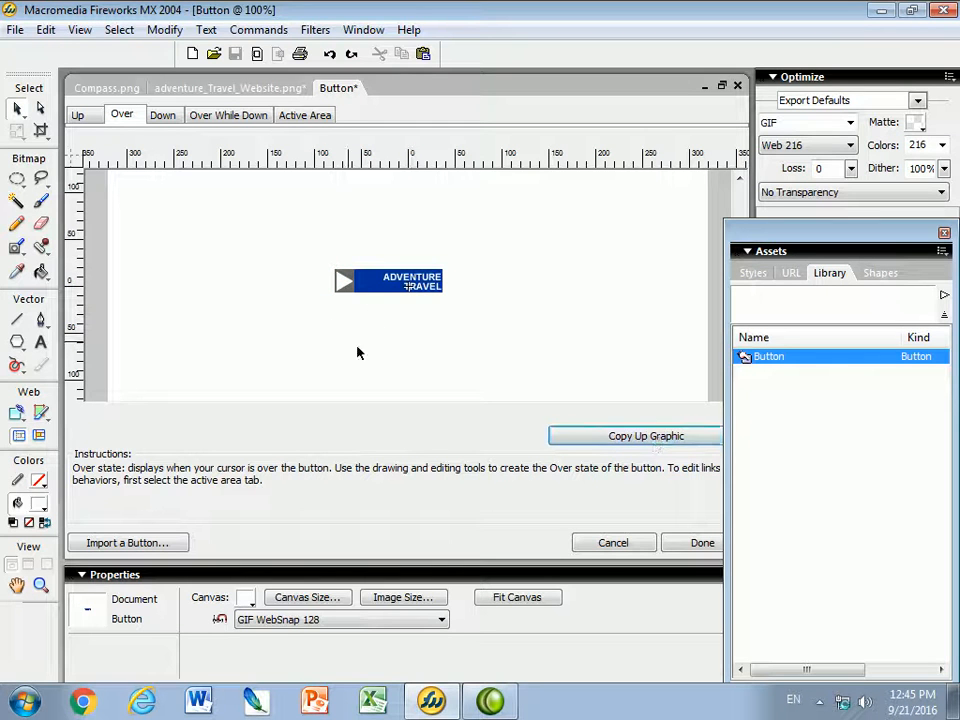
pyautogui.click(344, 281)
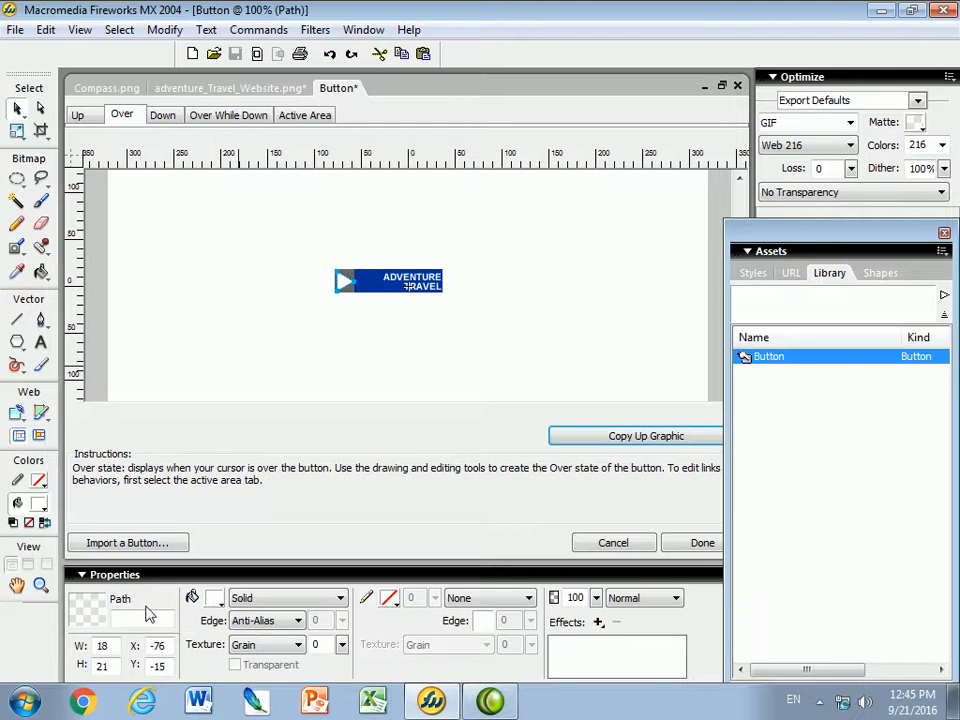
pyautogui.click(214, 598)
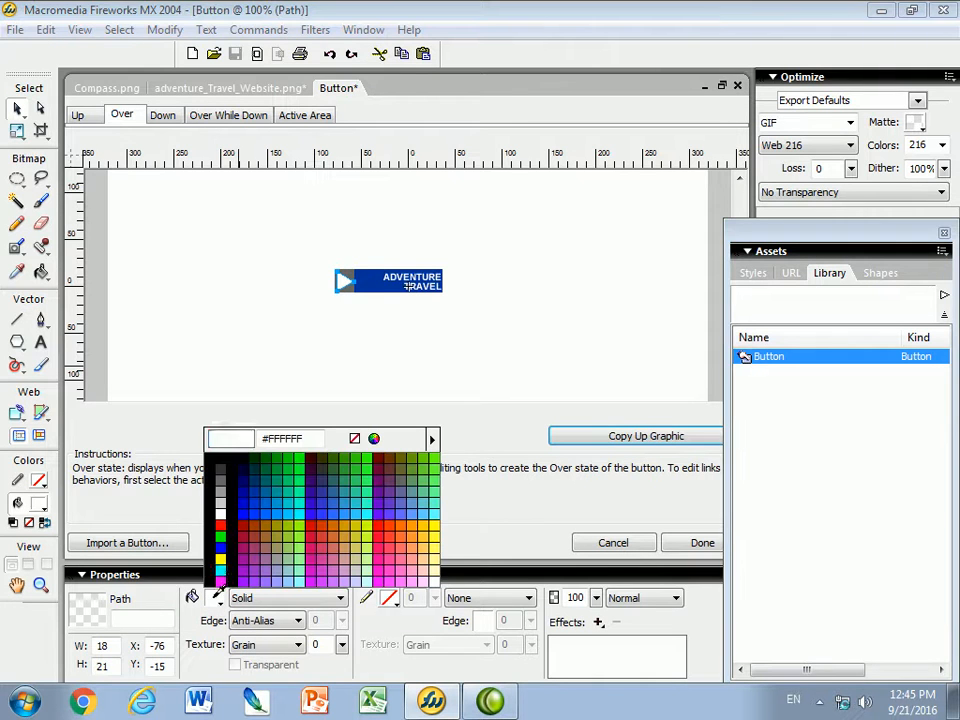
pyautogui.click(221, 524)
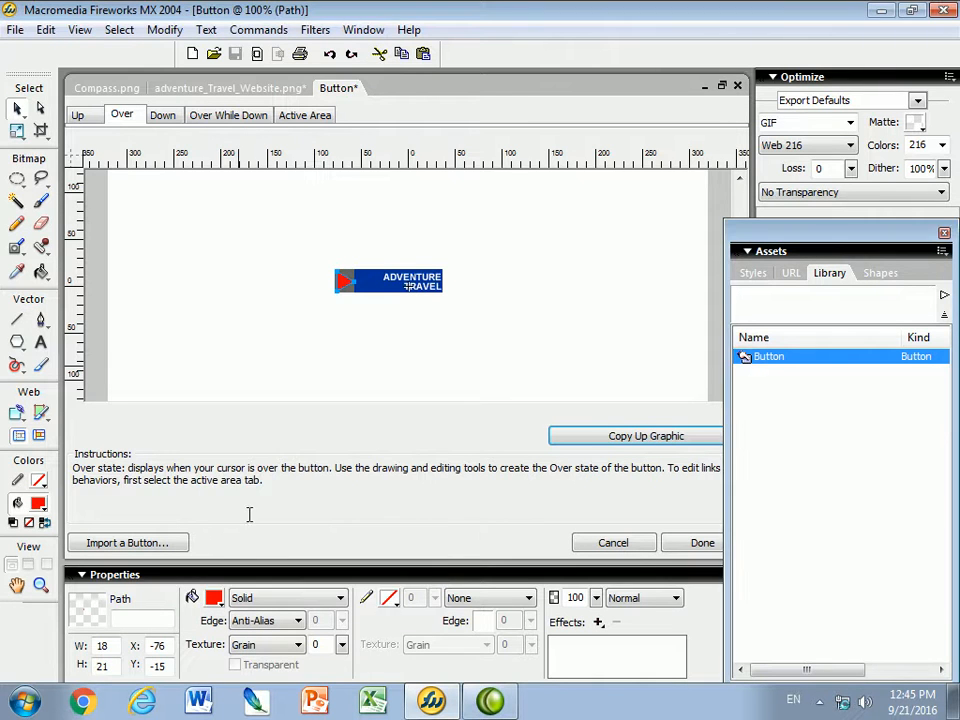
# Change the fill of the bar behind the label to purple in the Over state.
pyautogui.click(392, 284)
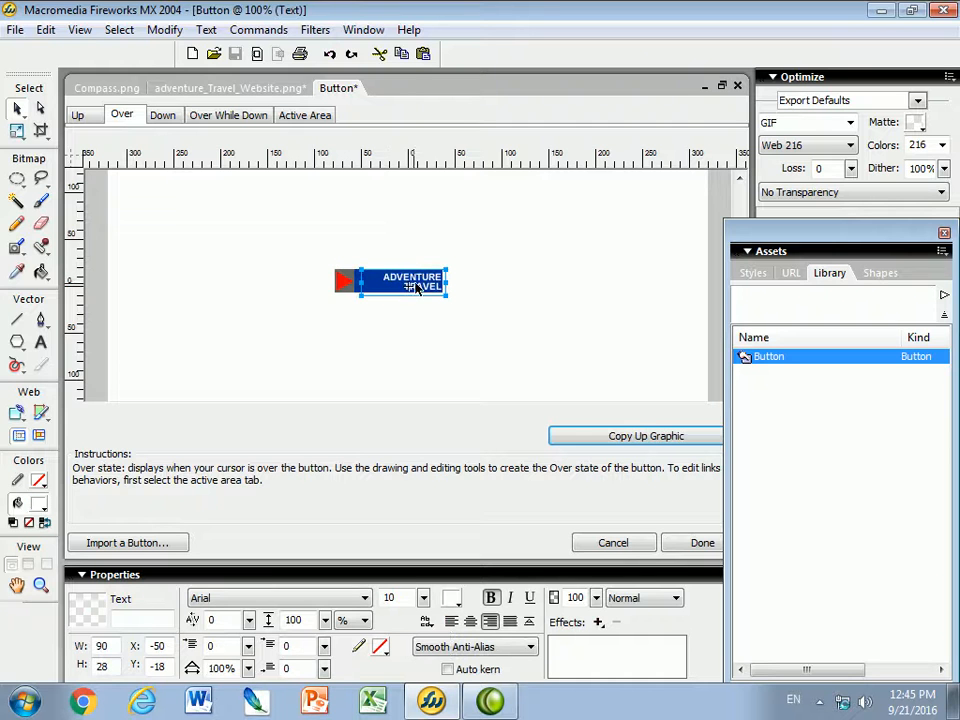
pyautogui.click(366, 288)
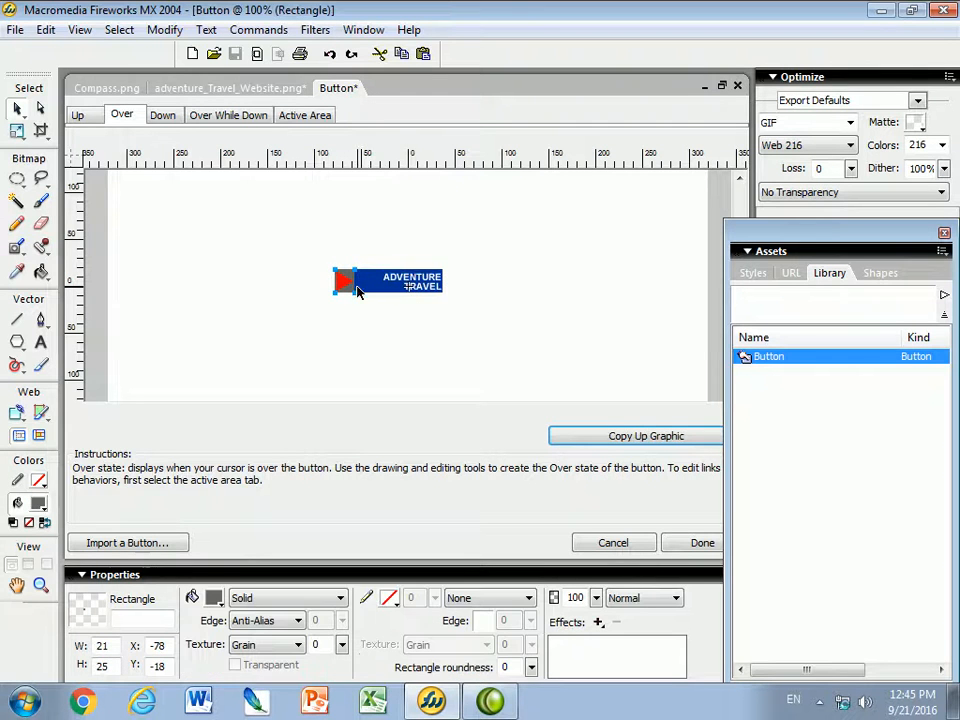
pyautogui.click(371, 291)
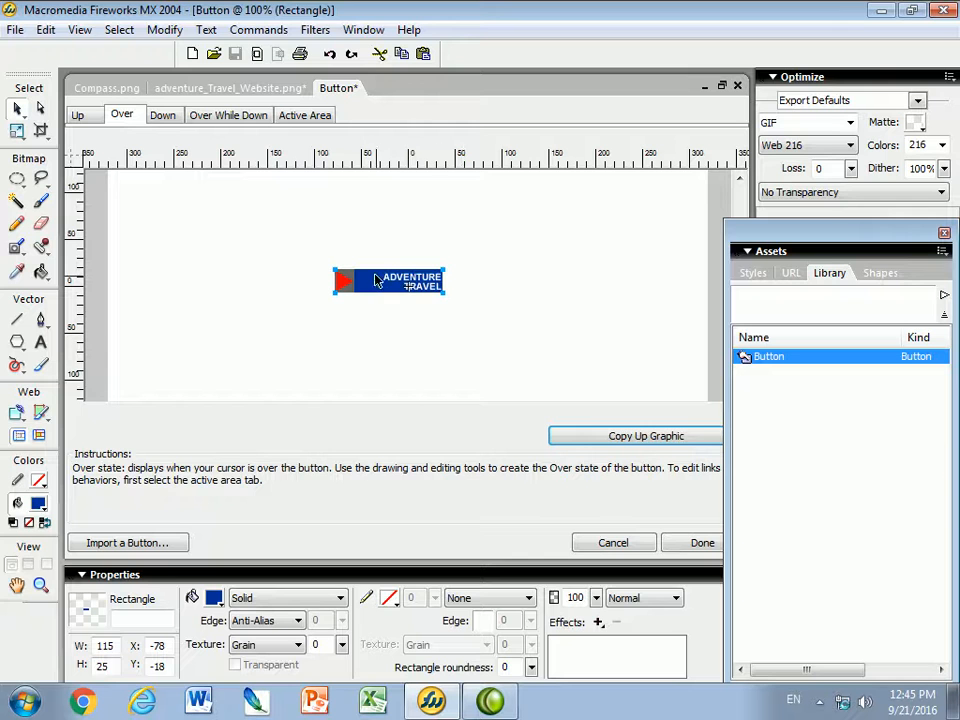
pyautogui.click(213, 598)
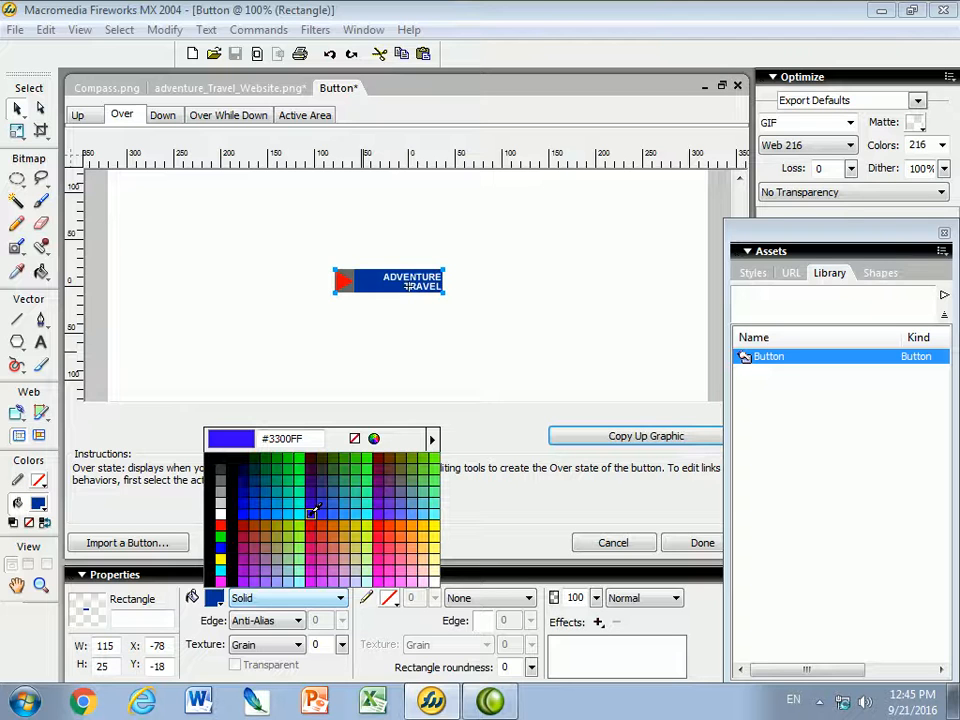
pyautogui.click(379, 511)
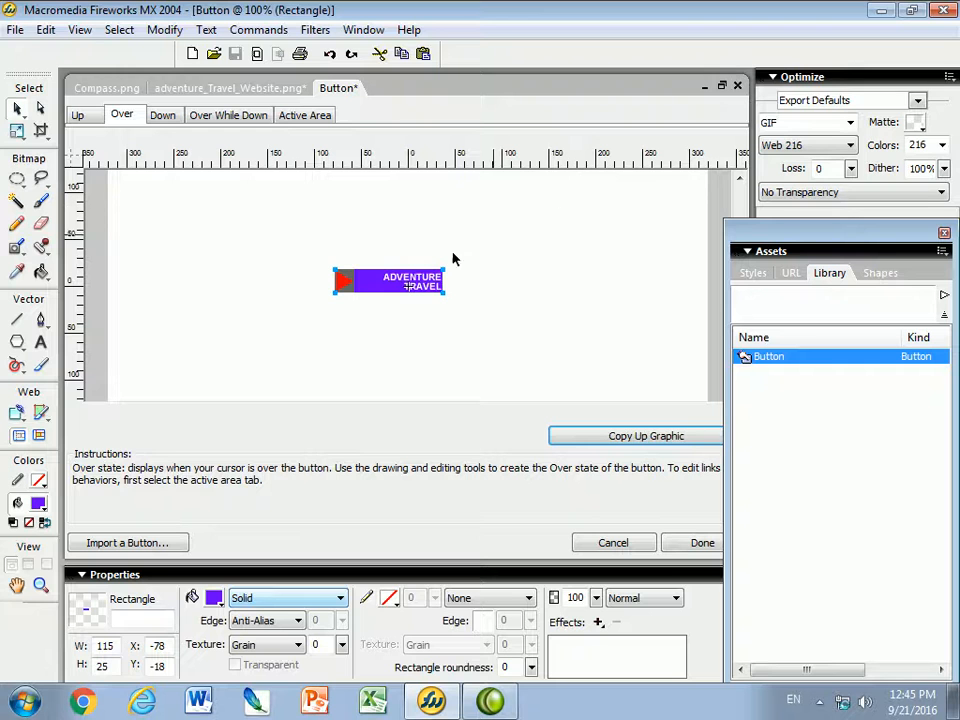
# Display the button's active area to check its slice.
pyautogui.click(300, 115)
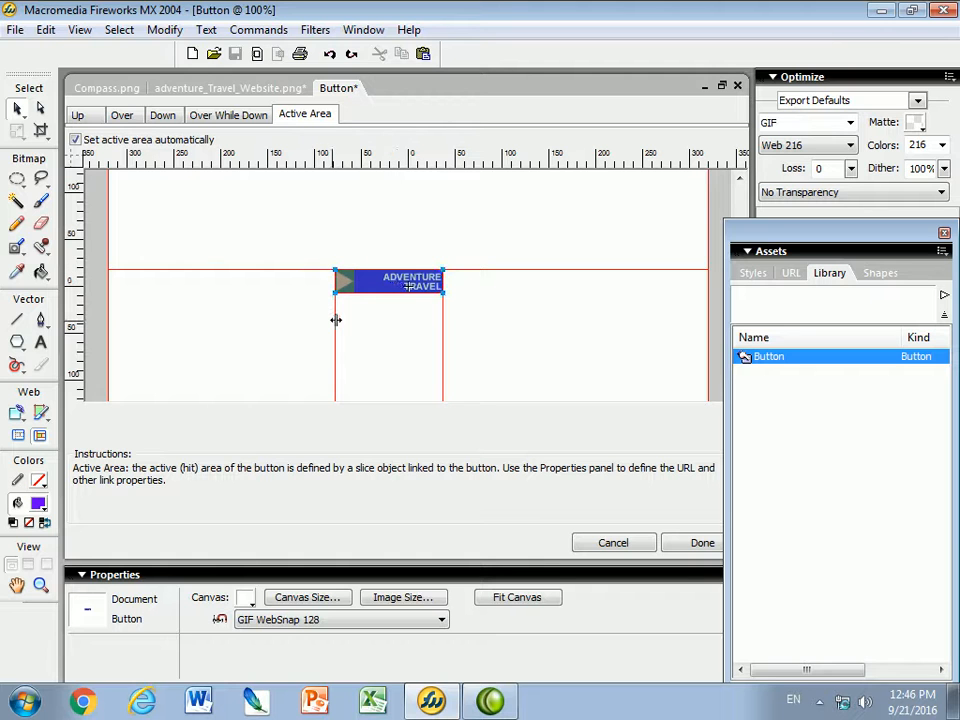
# Extend the active area slice slightly beyond the button graphic on all four sides.
pyautogui.moveTo(335, 321); pyautogui.dragTo(329, 321)
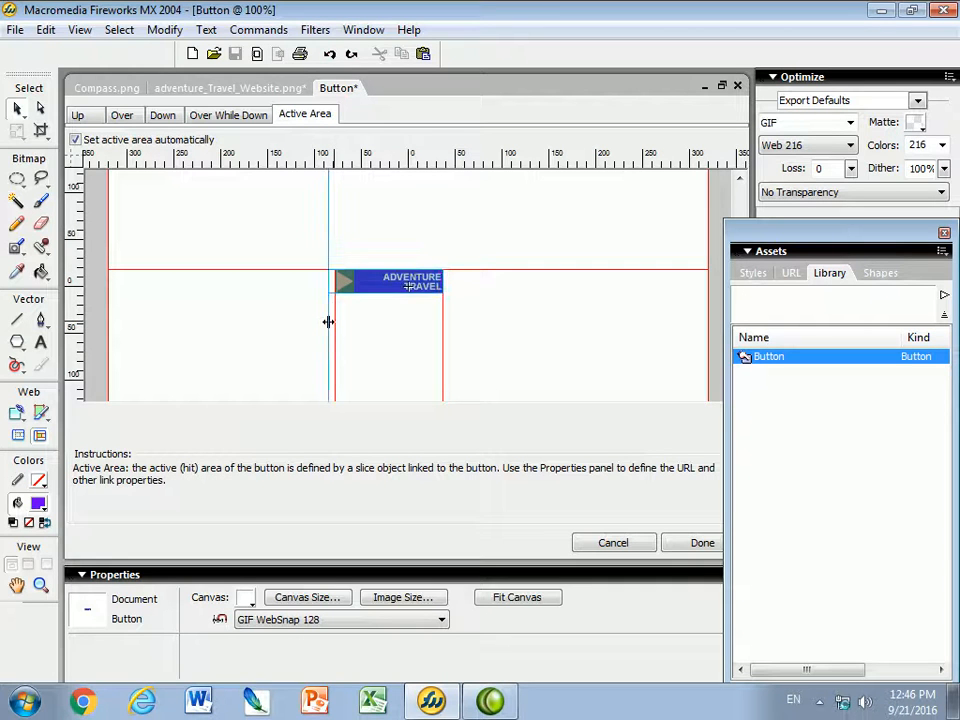
pyautogui.click(404, 289)
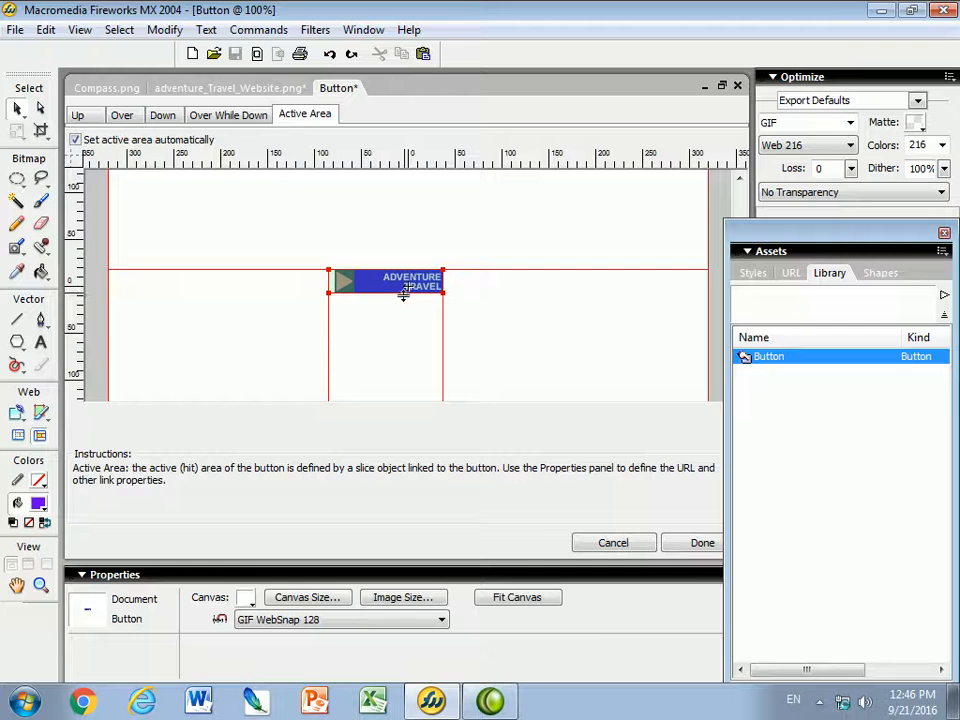
pyautogui.moveTo(402, 291); pyautogui.dragTo(451, 286)
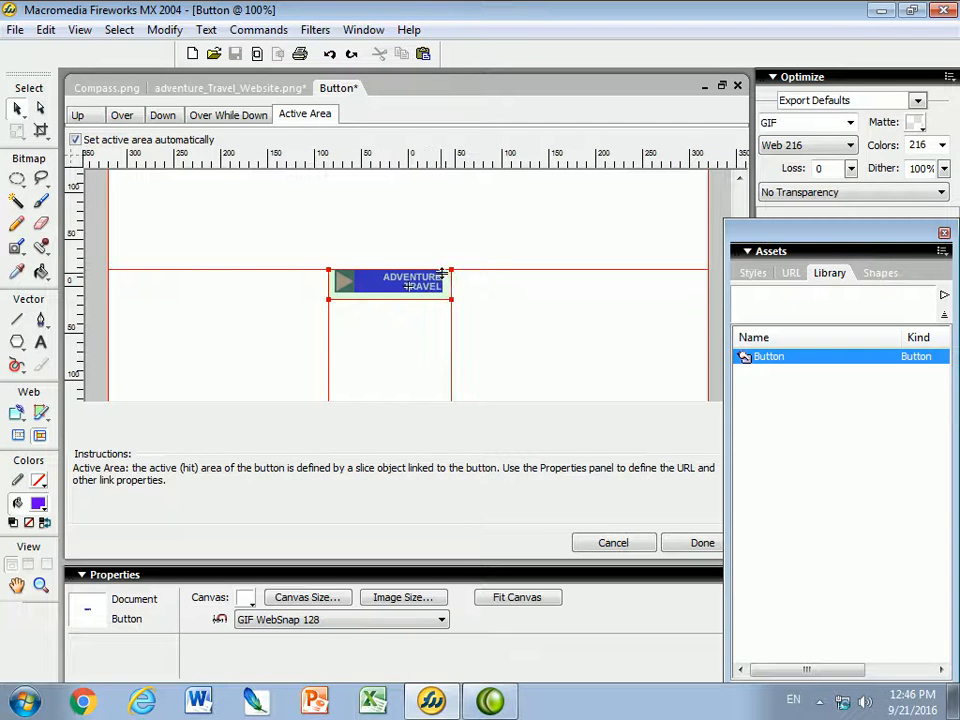
pyautogui.moveTo(389, 269); pyautogui.dragTo(389, 262)
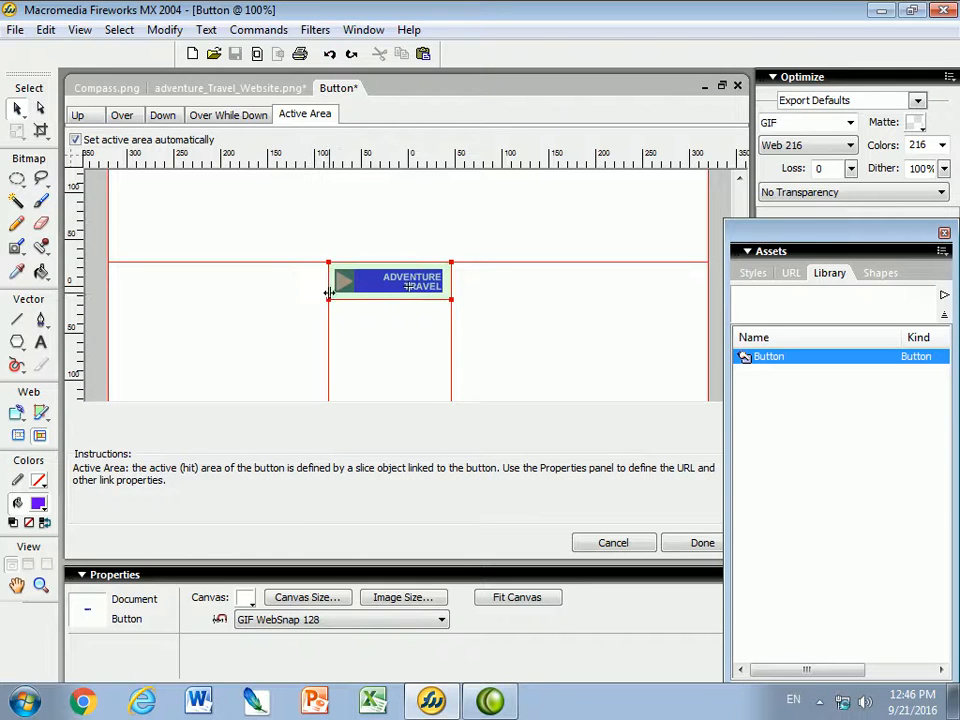
# Pull the active area slice guides back in to fit the button graphic's edges.
pyautogui.moveTo(328, 261)
pyautogui.mouseDown()
pyautogui.moveTo(357, 291)
pyautogui.moveTo(334, 280)
pyautogui.mouseUp()
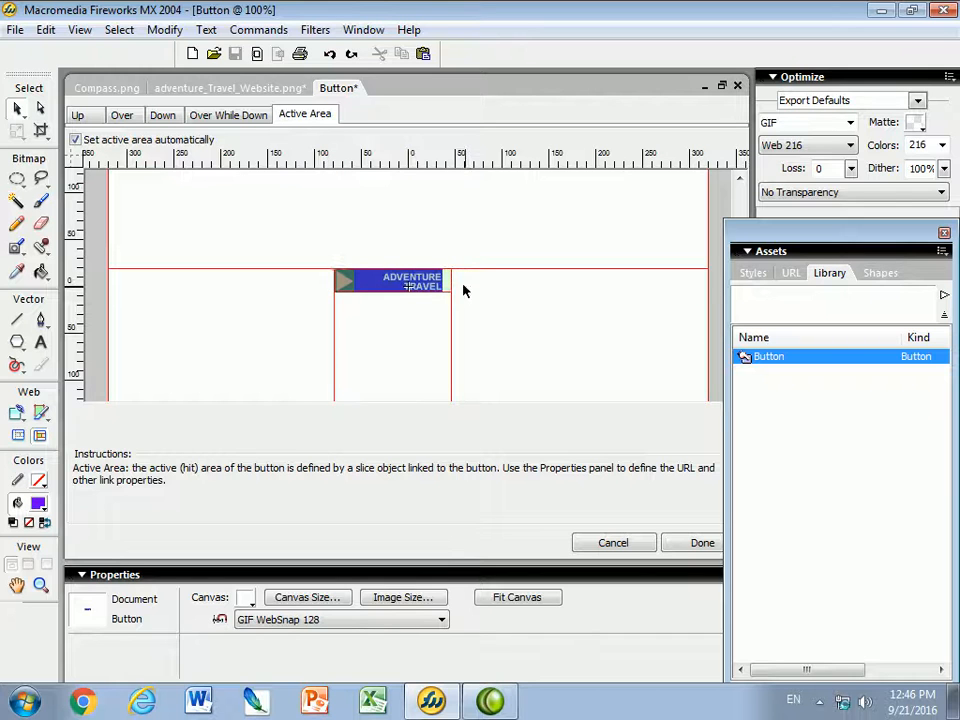
pyautogui.moveTo(445, 283); pyautogui.dragTo(442, 283)
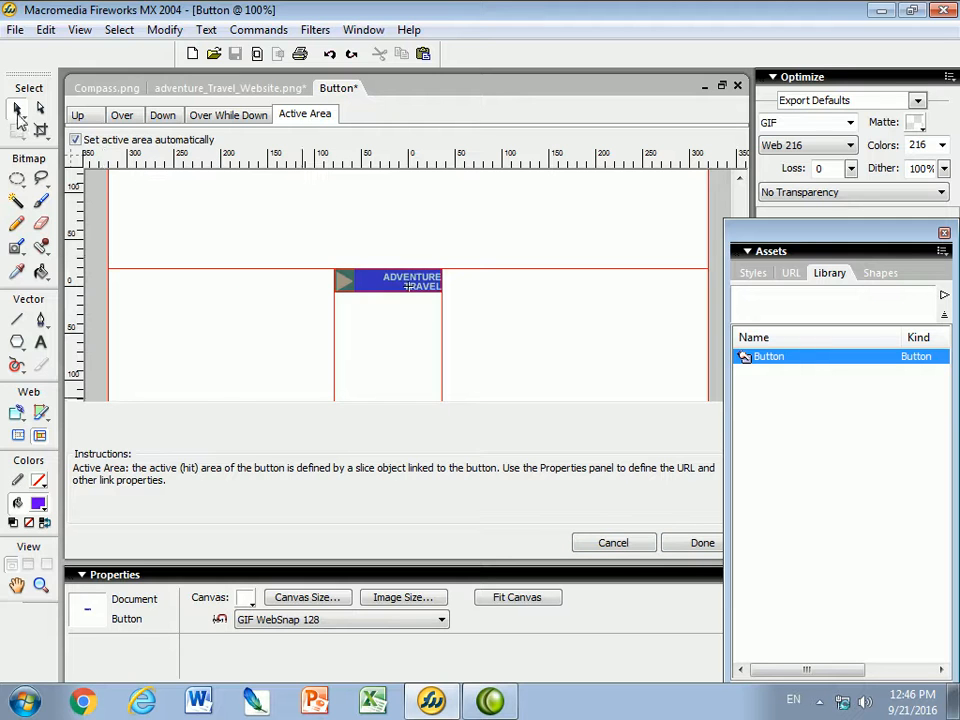
pyautogui.click(16, 108)
# Rename the button symbol in the library as AdventureTravel.
pyautogui.doubleClick(768, 357)
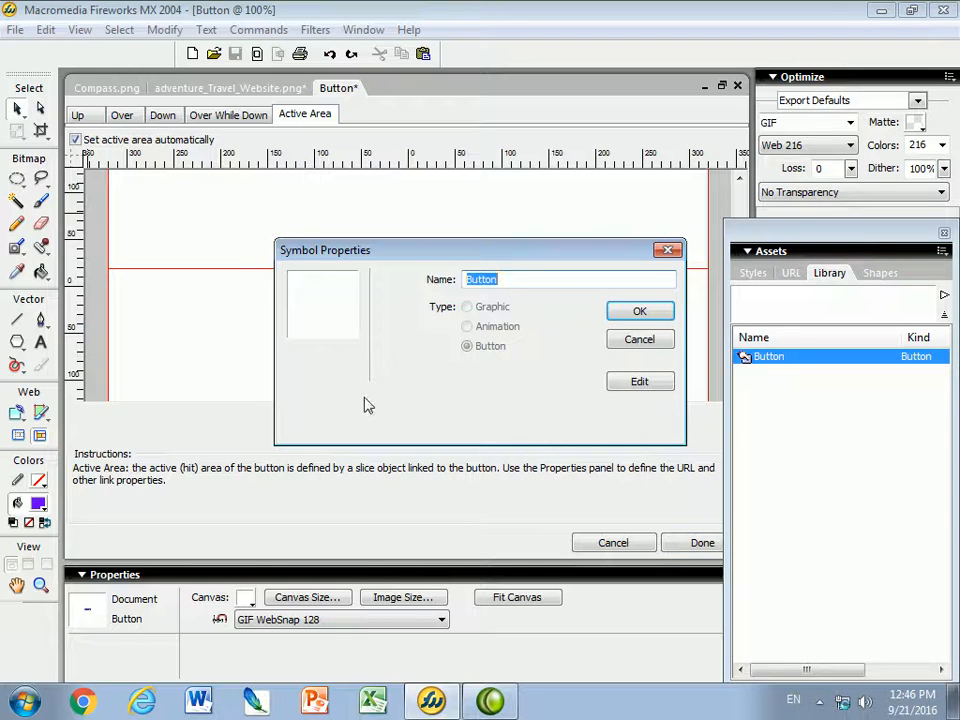
pyautogui.write('ADVE')
pyautogui.write('entu')
pyautogui.write('reTravel')
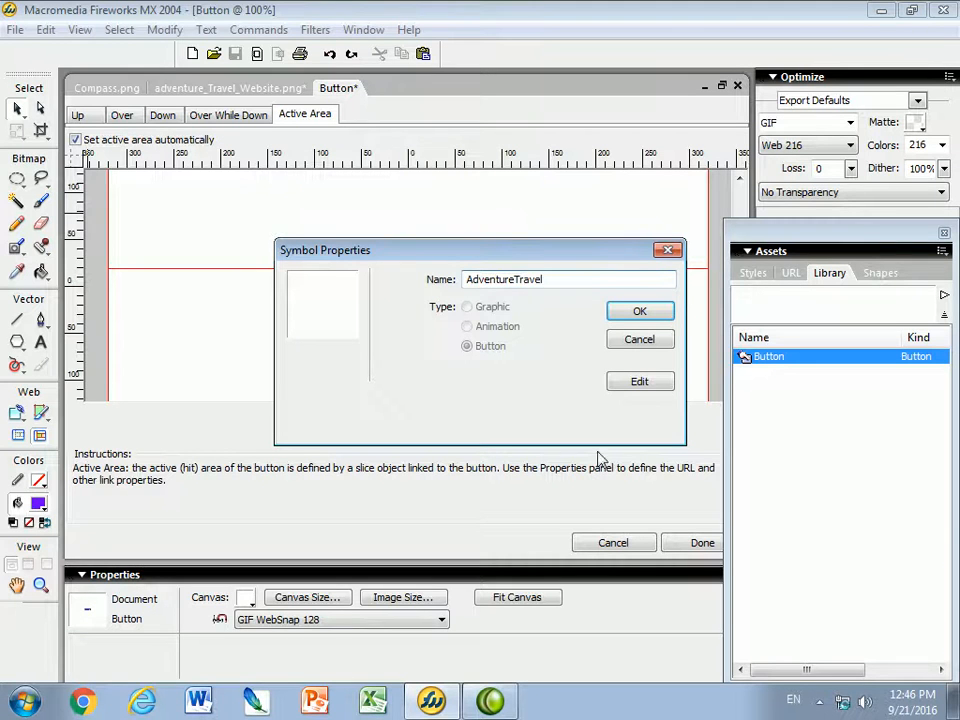
pyautogui.click(639, 313)
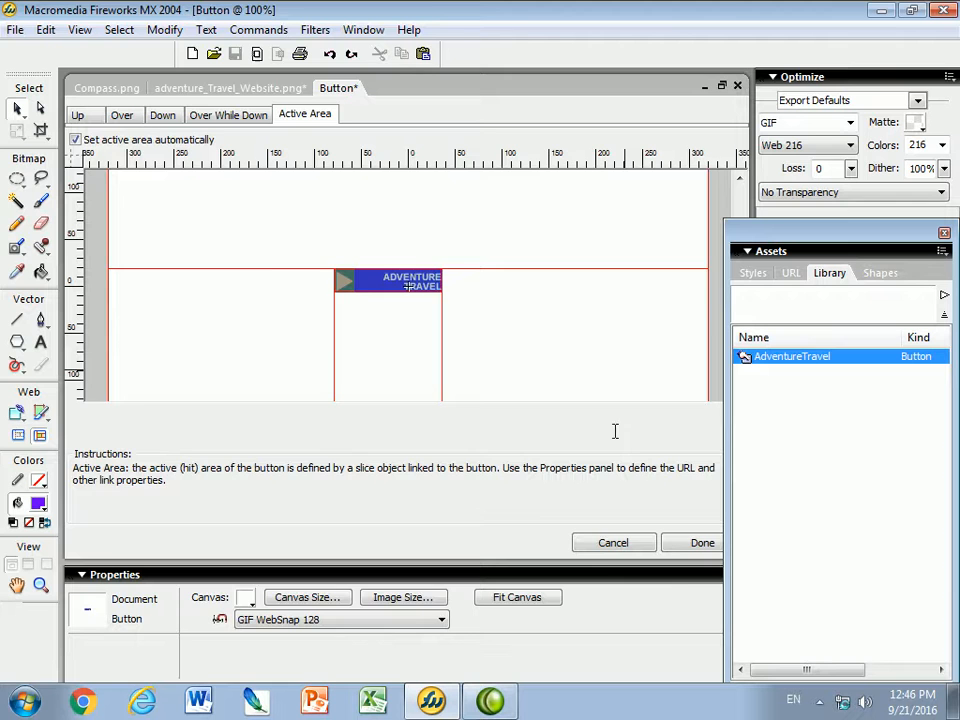
# Finish editing the button symbol and move its instance below the COMPASS logo, to X 29, Y 83.
pyautogui.click(704, 543)
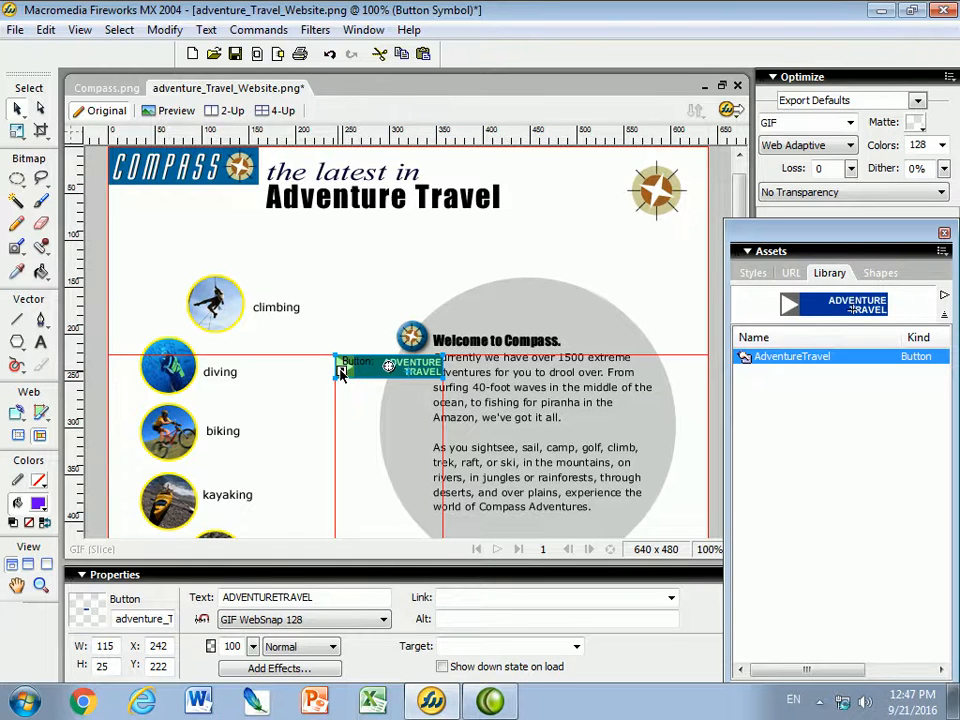
pyautogui.moveTo(362, 372); pyautogui.dragTo(160, 238)
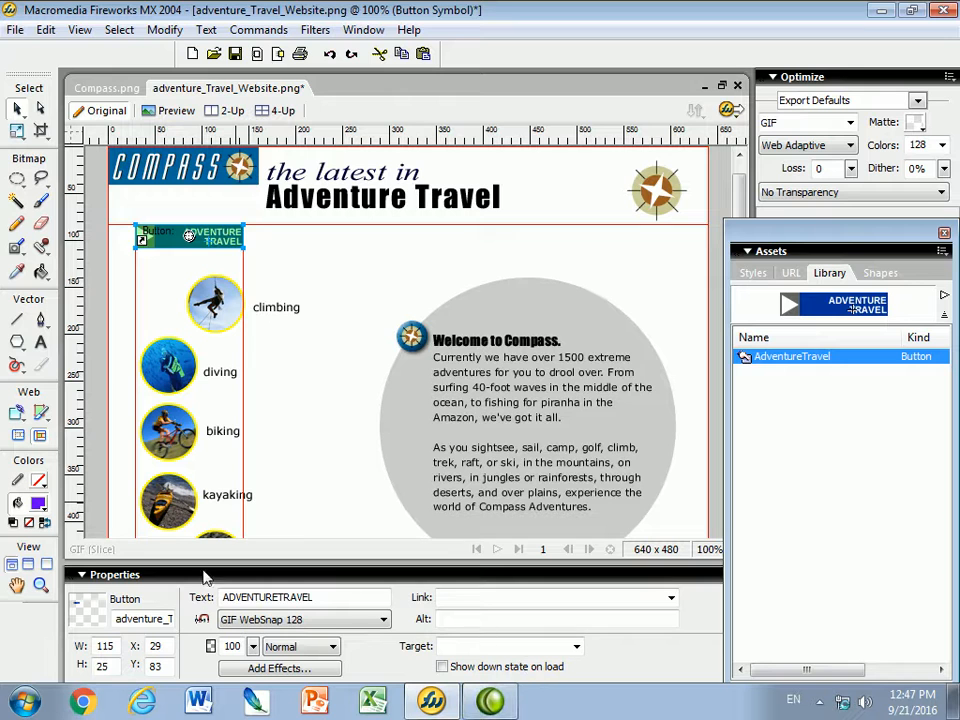
# Set the button's link to adventure.htm and its alternate text to "The adventure travel web page".
pyautogui.click(469, 598)
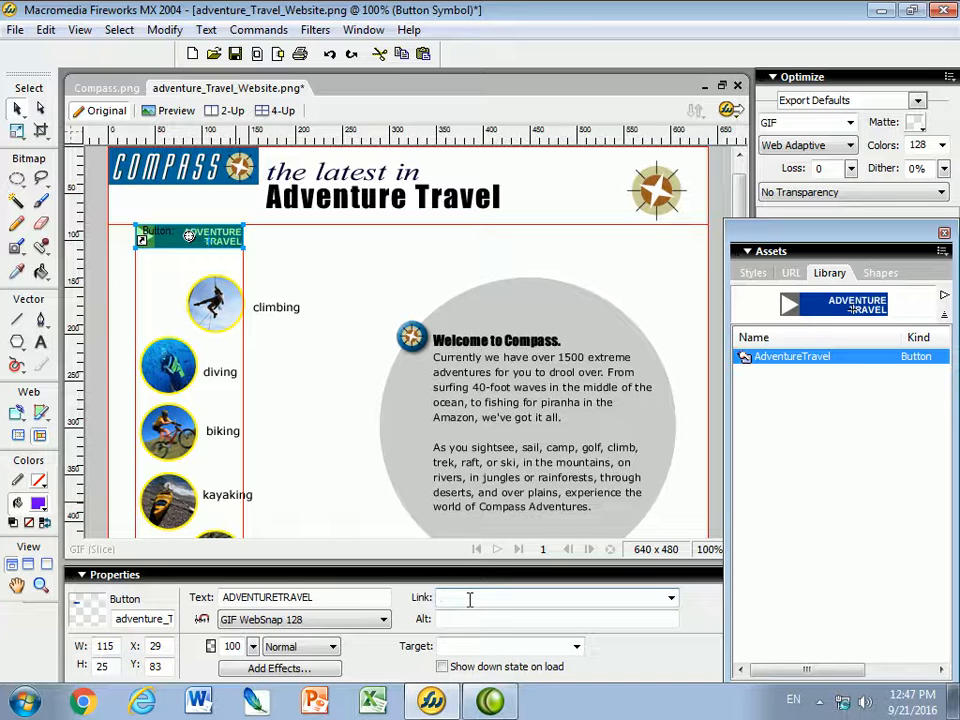
pyautogui.write('adventure.htm')
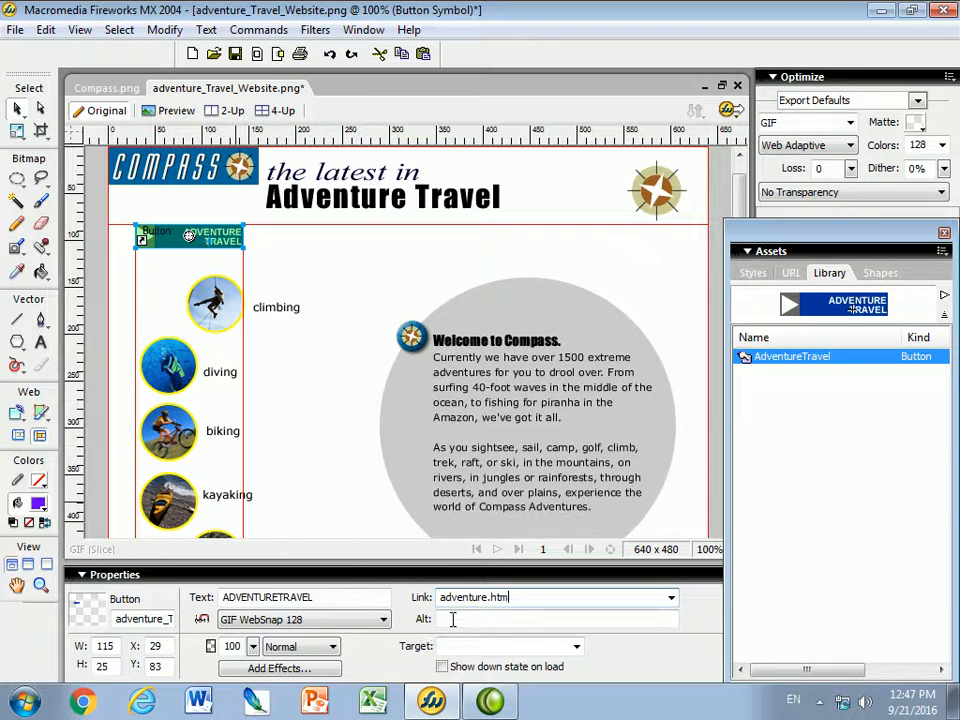
pyautogui.click(458, 620)
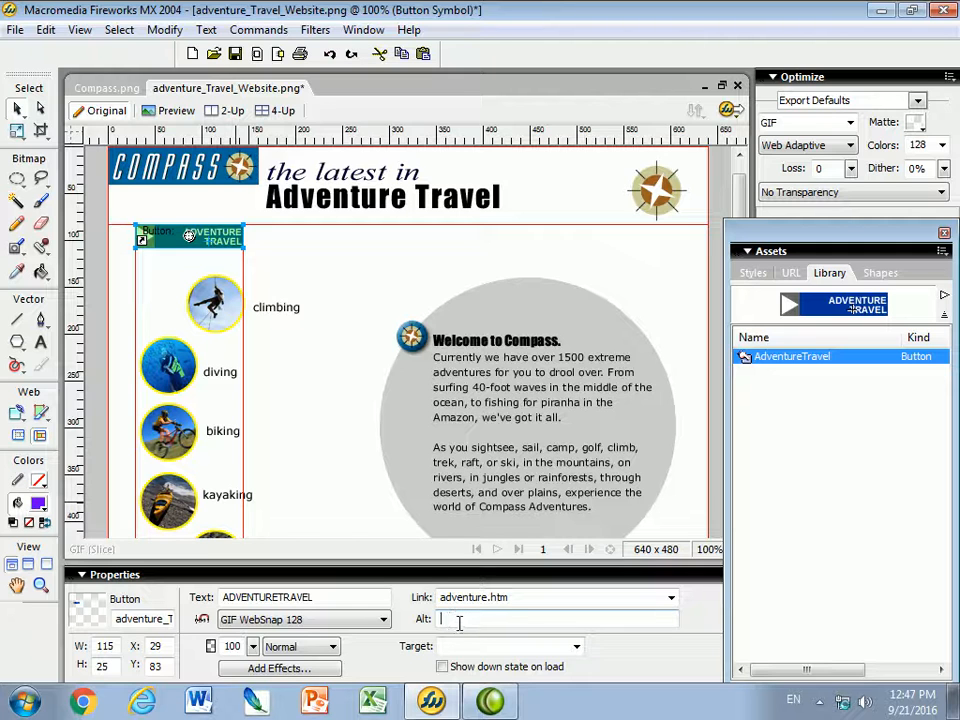
pyautogui.write('The adv')
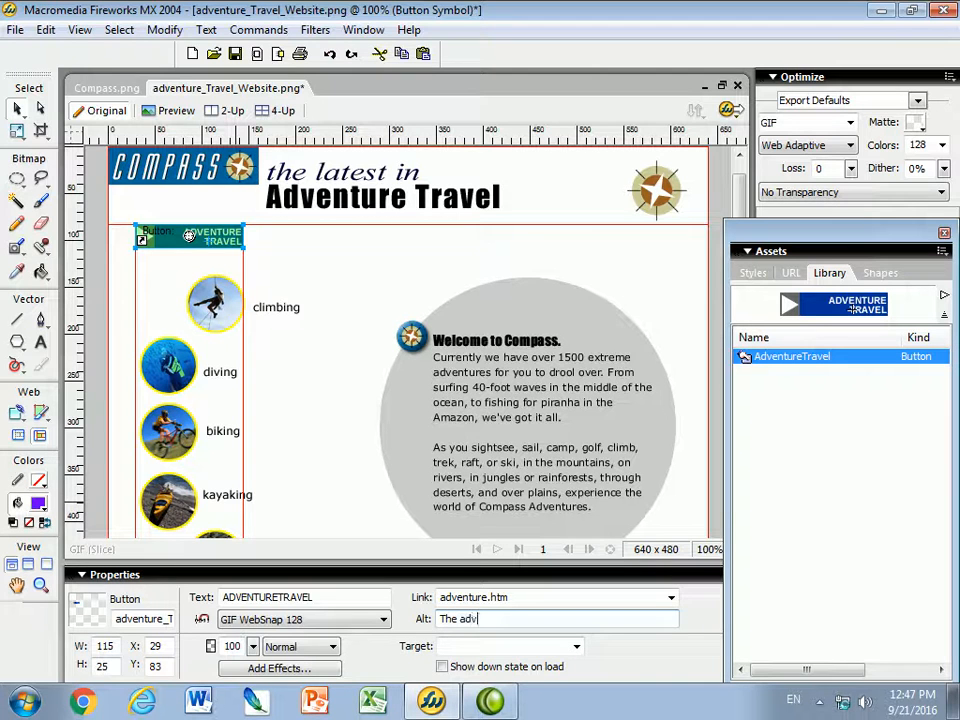
pyautogui.write('enture webspage')
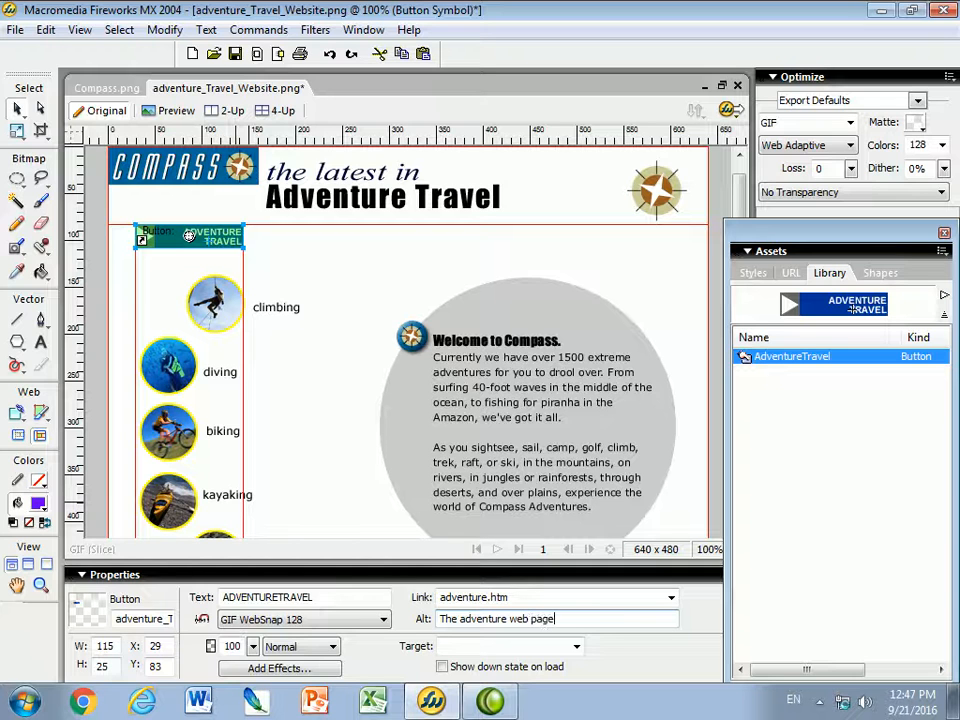
pyautogui.click(511, 621)
pyautogui.write('travel')
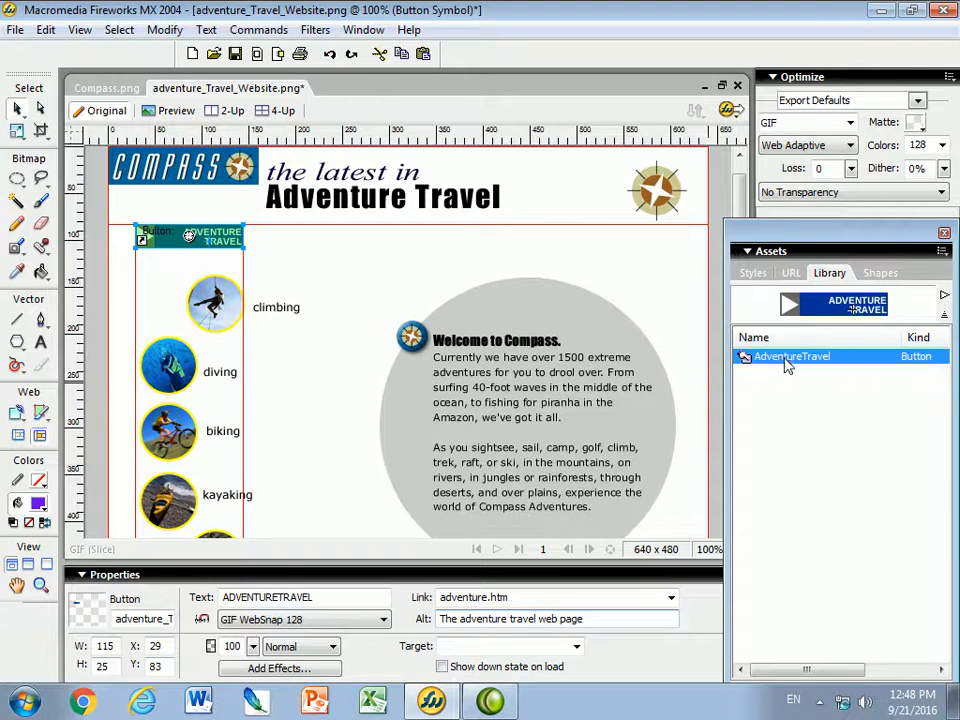
# Duplicate the AdventureTravel symbol in the library and rename the copy as FeaturedDestinations.
pyautogui.click(942, 252)
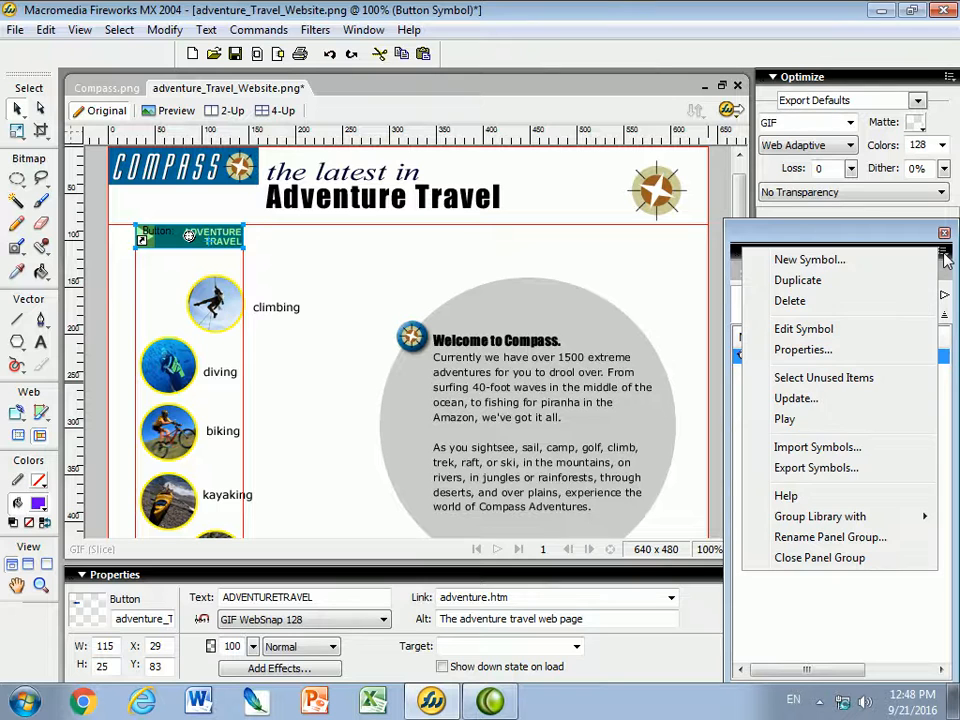
pyautogui.click(804, 284)
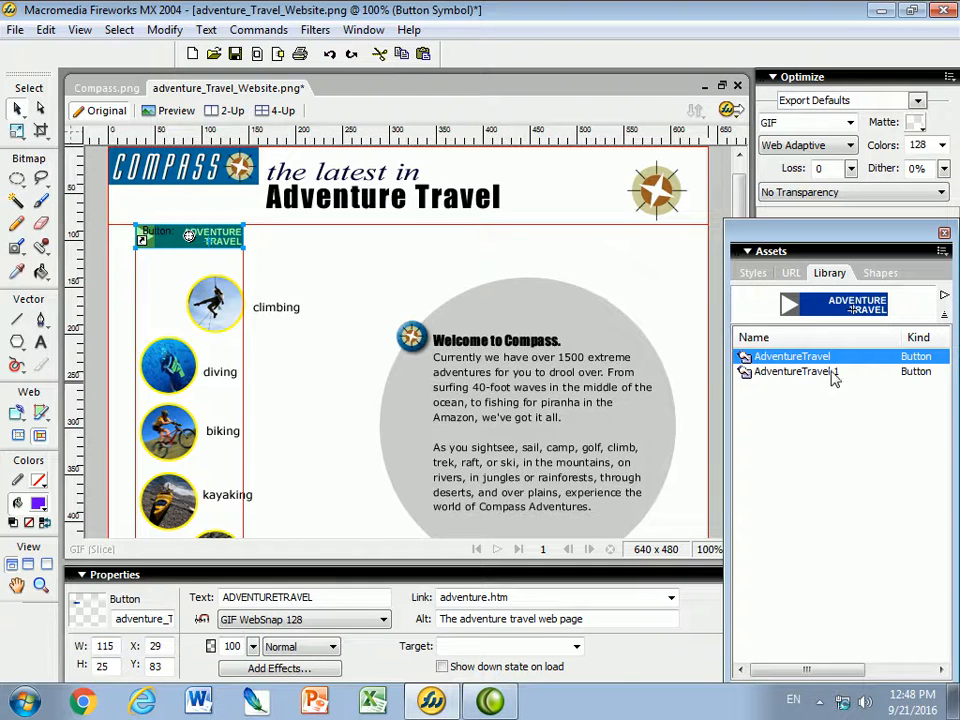
pyautogui.click(786, 375)
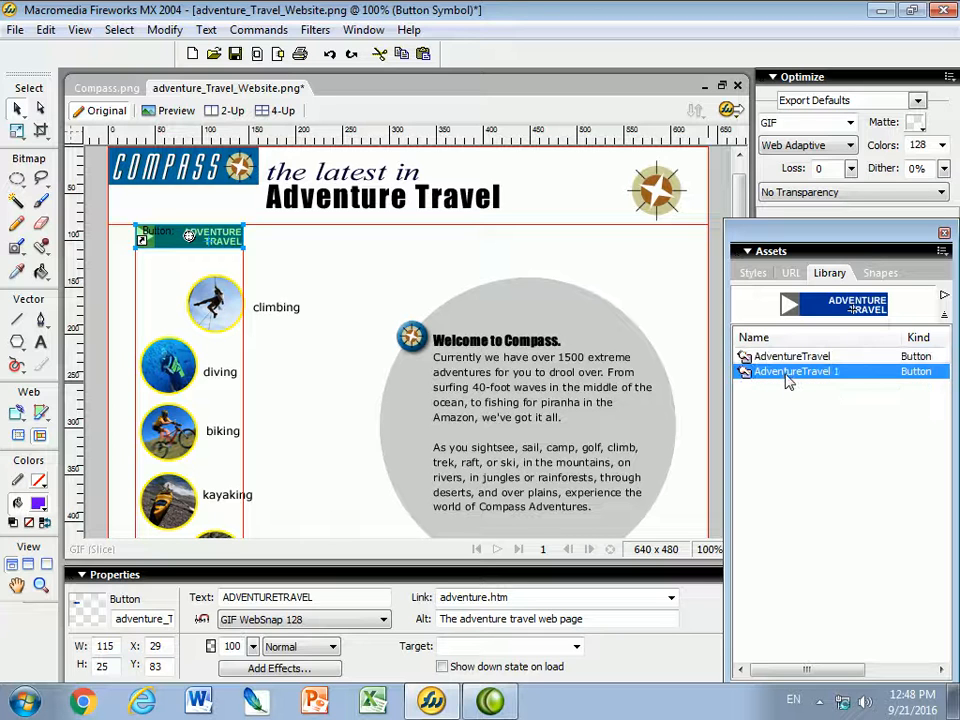
pyautogui.doubleClick(787, 373)
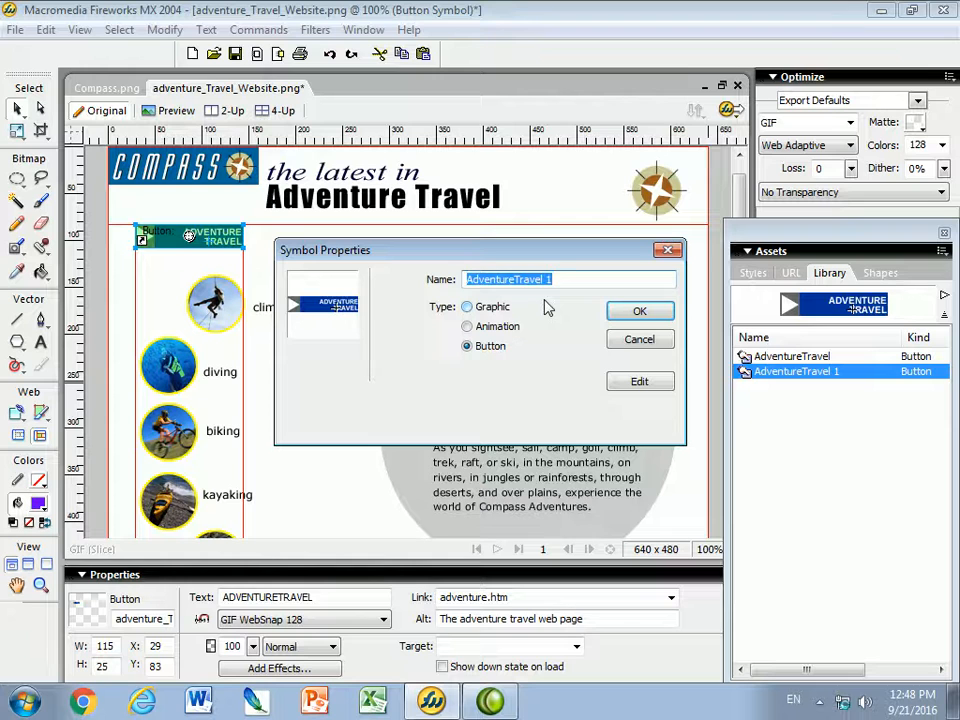
pyautogui.write('Featured Destinations')
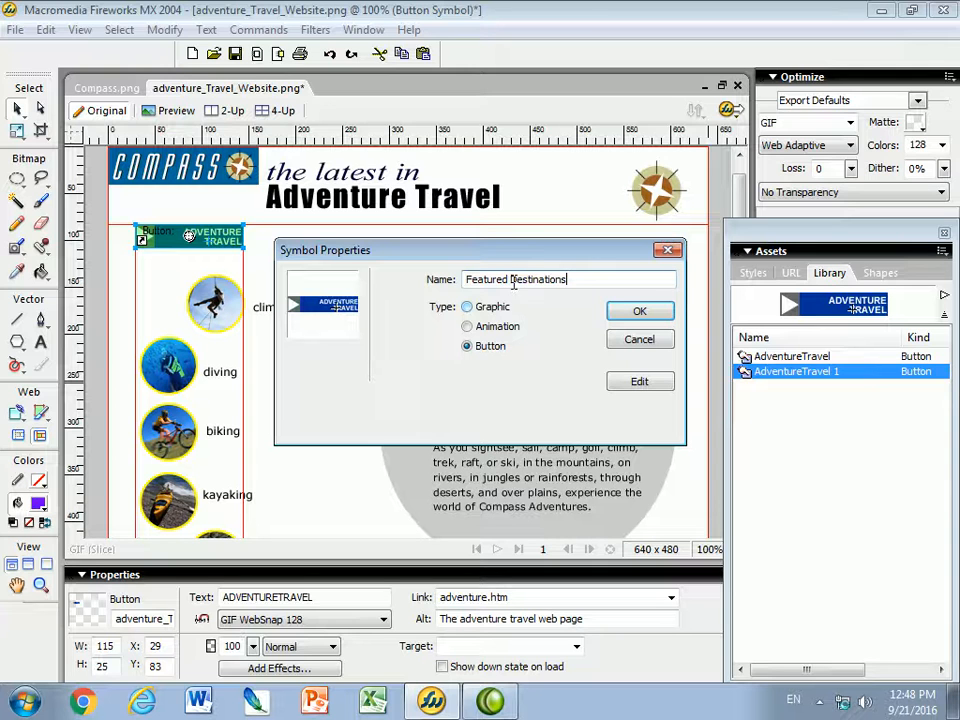
pyautogui.hotkey('ctrl', 'Left')
pyautogui.press('BackSpace')
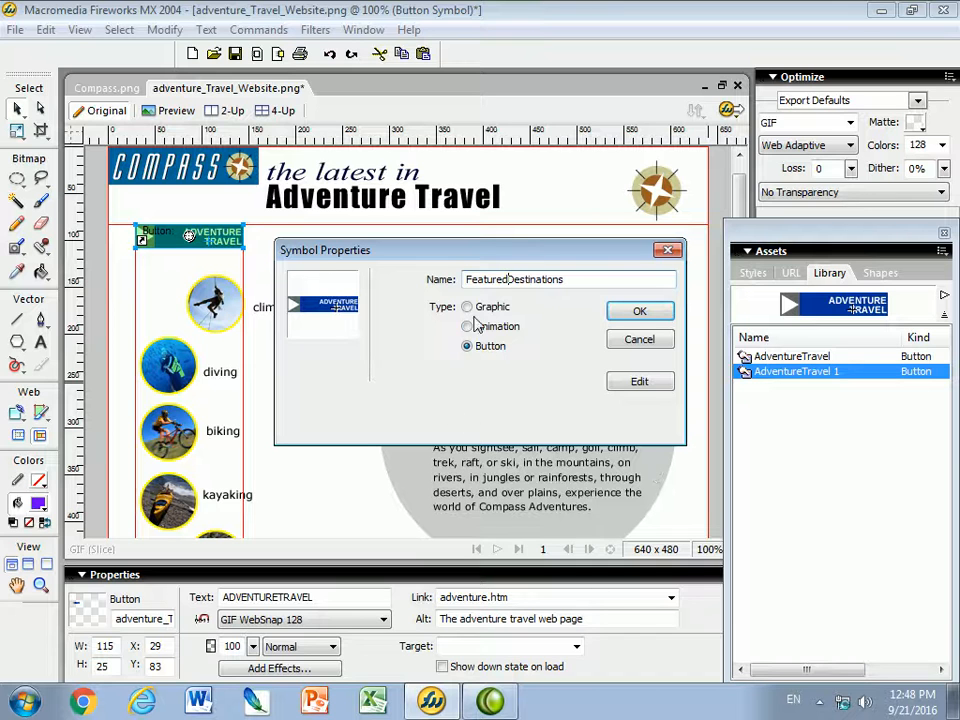
pyautogui.click(645, 312)
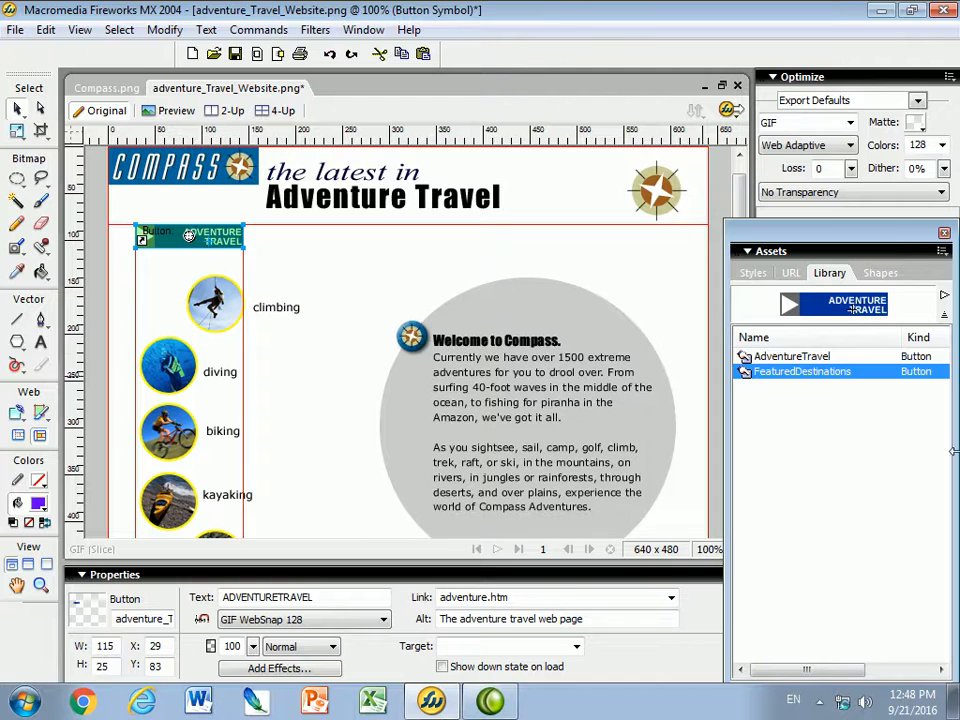
# Duplicate the FeaturedDestinations symbol in the library and rename the copy as AdventureGear.
pyautogui.click(942, 251)
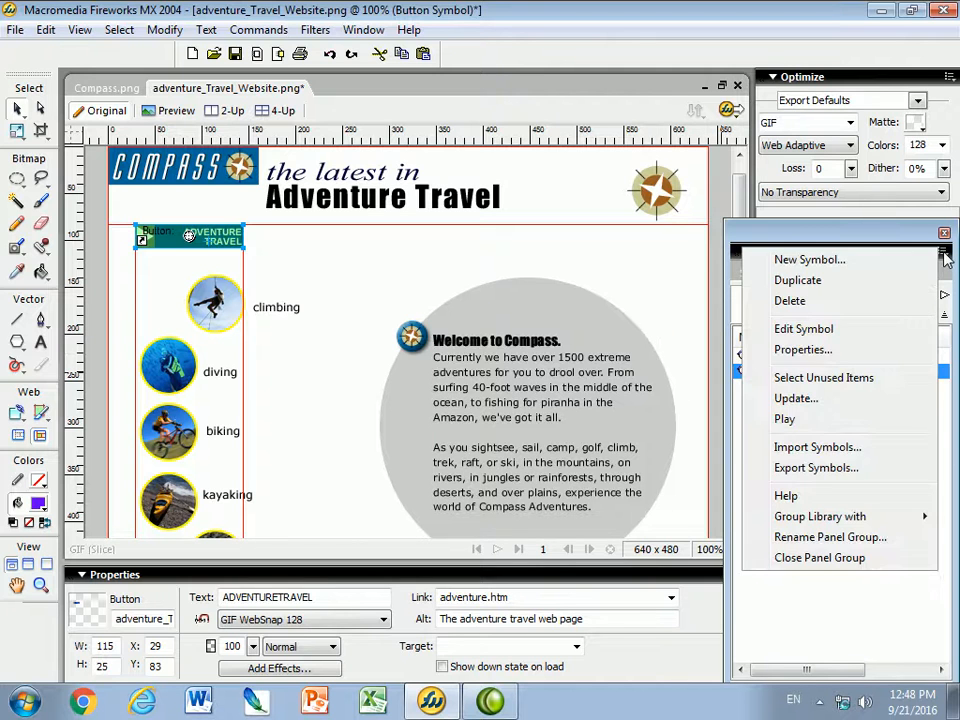
pyautogui.click(823, 284)
pyautogui.click(786, 386)
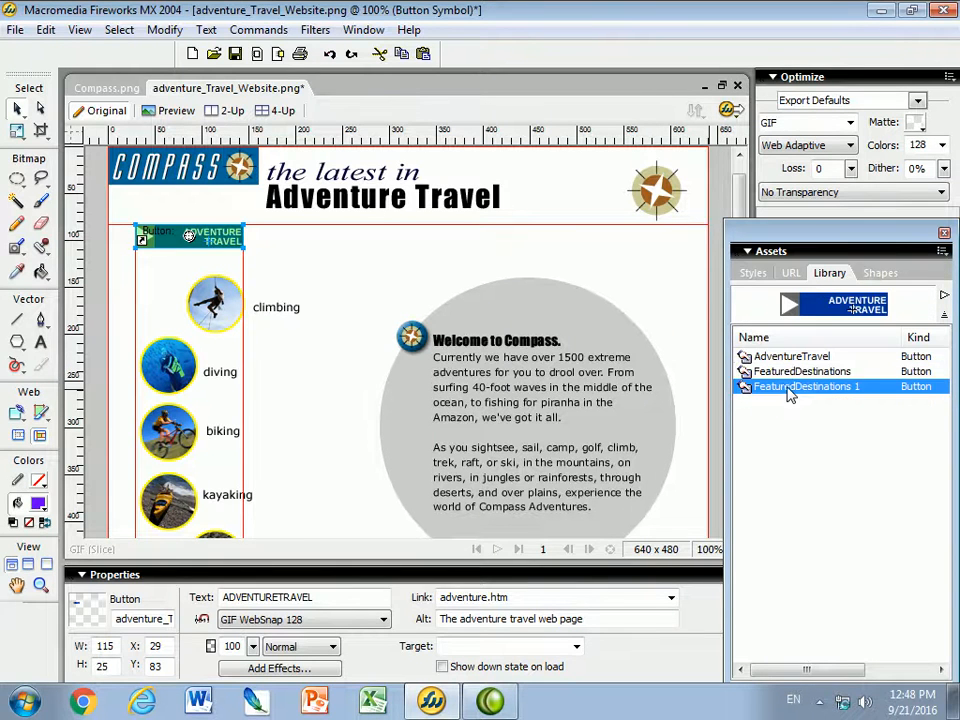
pyautogui.doubleClick(788, 392)
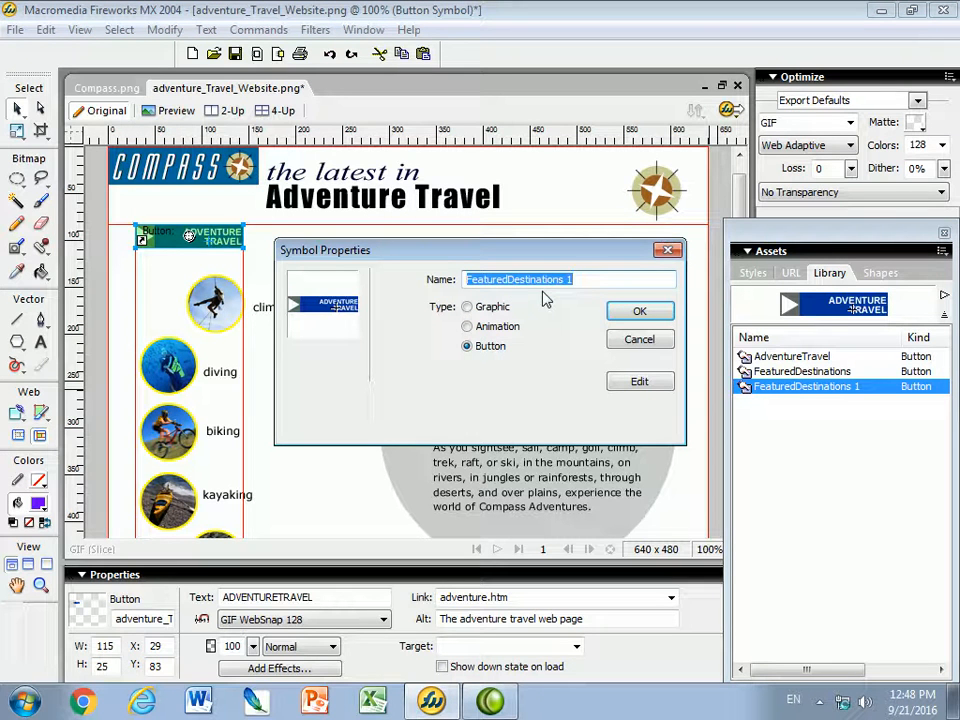
pyautogui.moveTo(578, 279); pyautogui.dragTo(424, 285)
pyautogui.write('A')
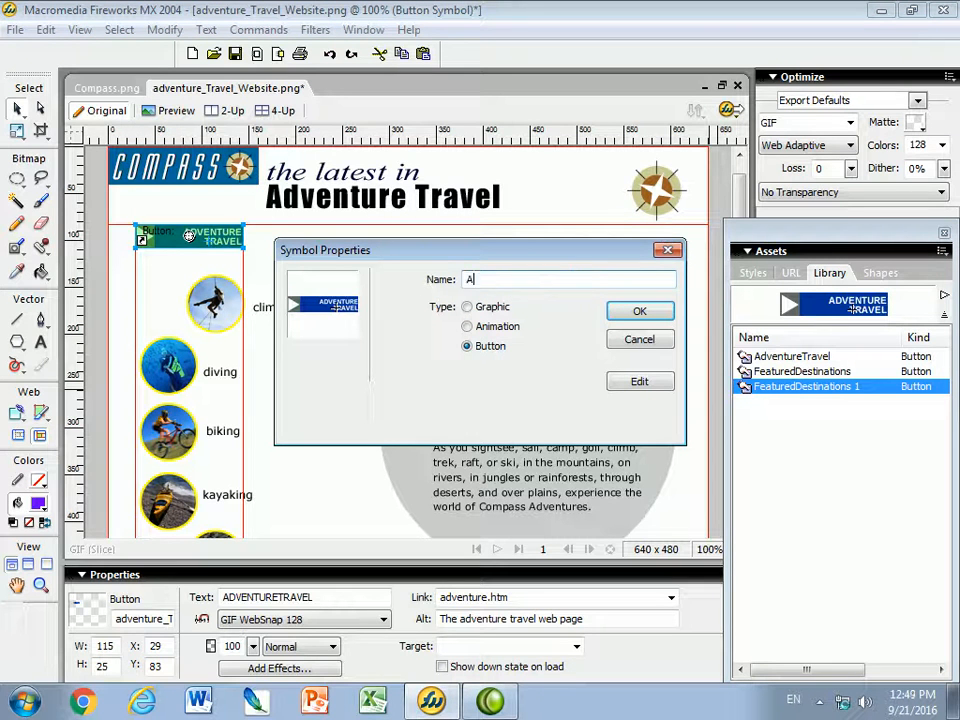
pyautogui.write('deentureGear')
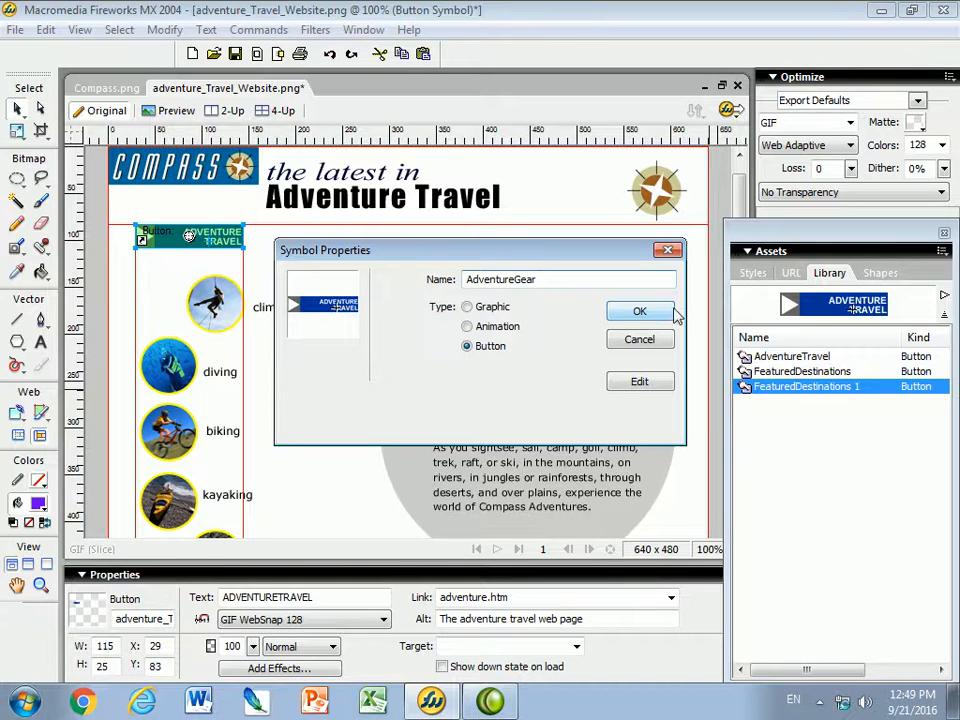
pyautogui.click(640, 311)
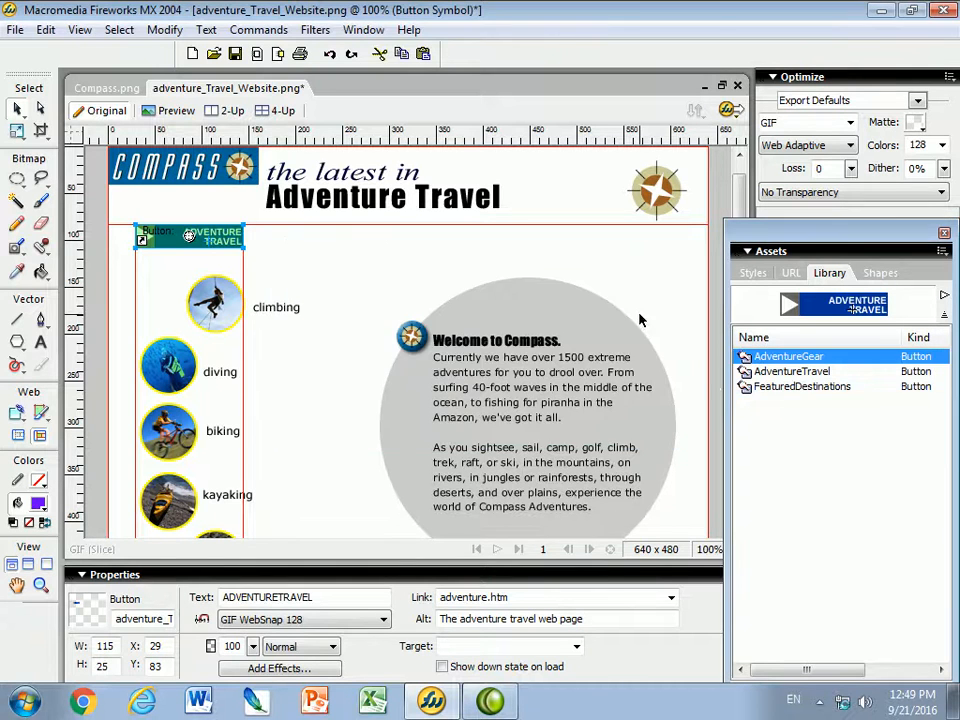
# Try placing an AdventureTravel instance and a FeaturedDestinations instance on the page, undoing each placement.
pyautogui.click(757, 372)
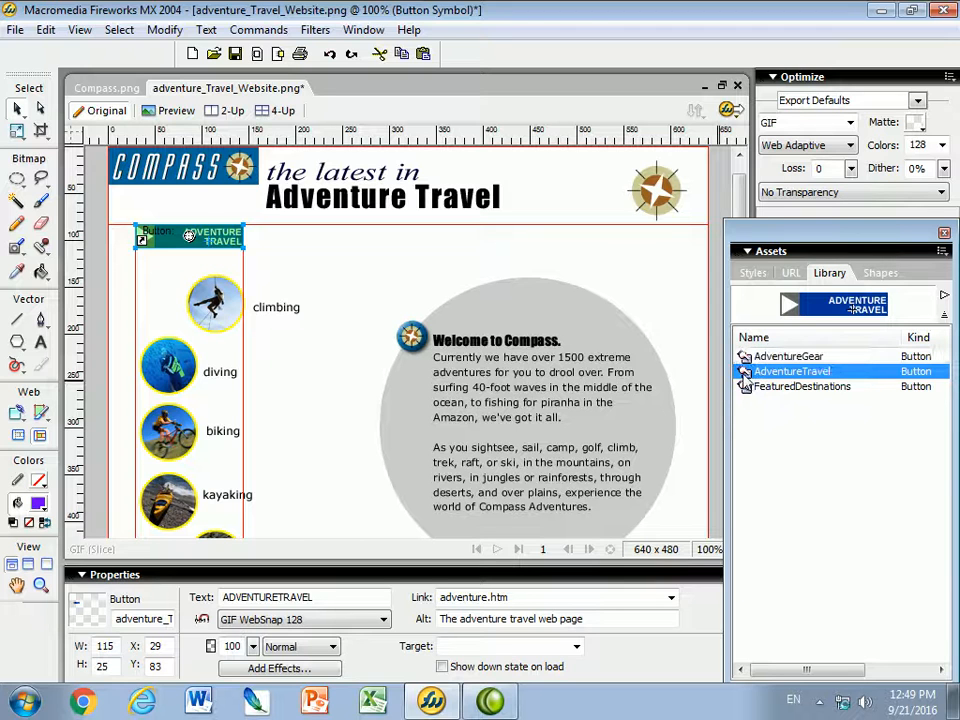
pyautogui.moveTo(744, 372); pyautogui.dragTo(333, 278)
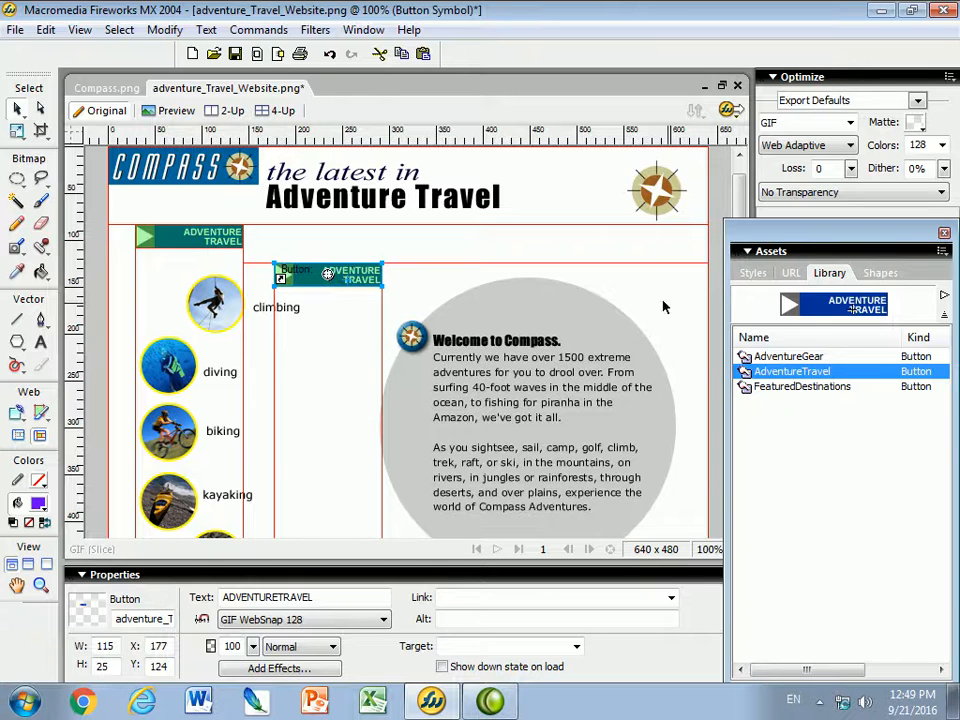
pyautogui.hotkey('ctrl', 'z')
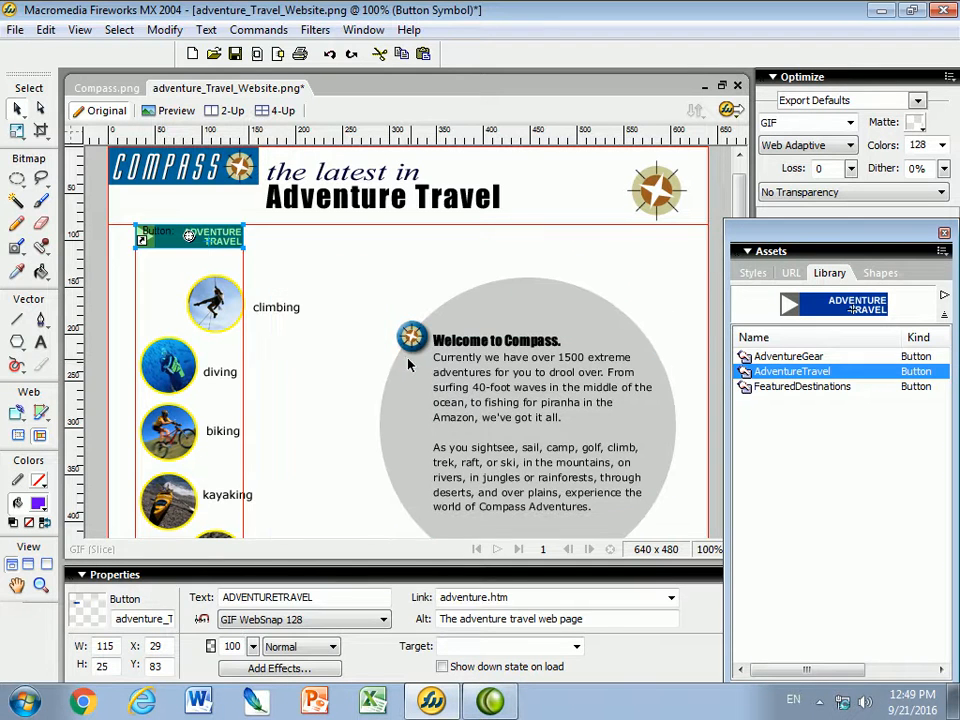
pyautogui.moveTo(755, 357); pyautogui.dragTo(271, 276)
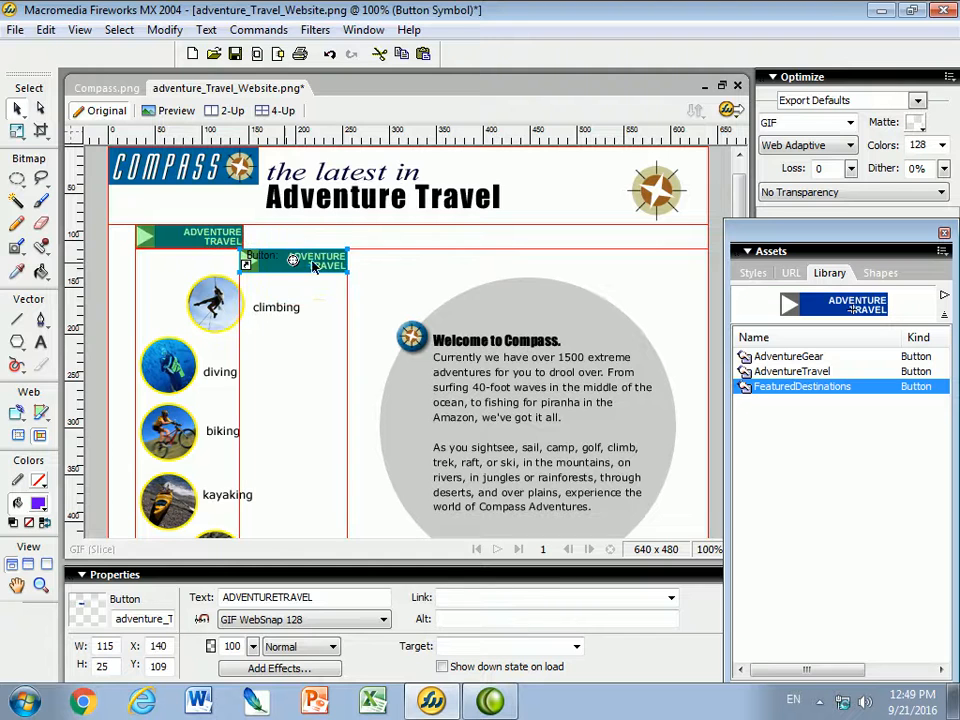
pyautogui.hotkey('ctrl', 'z')
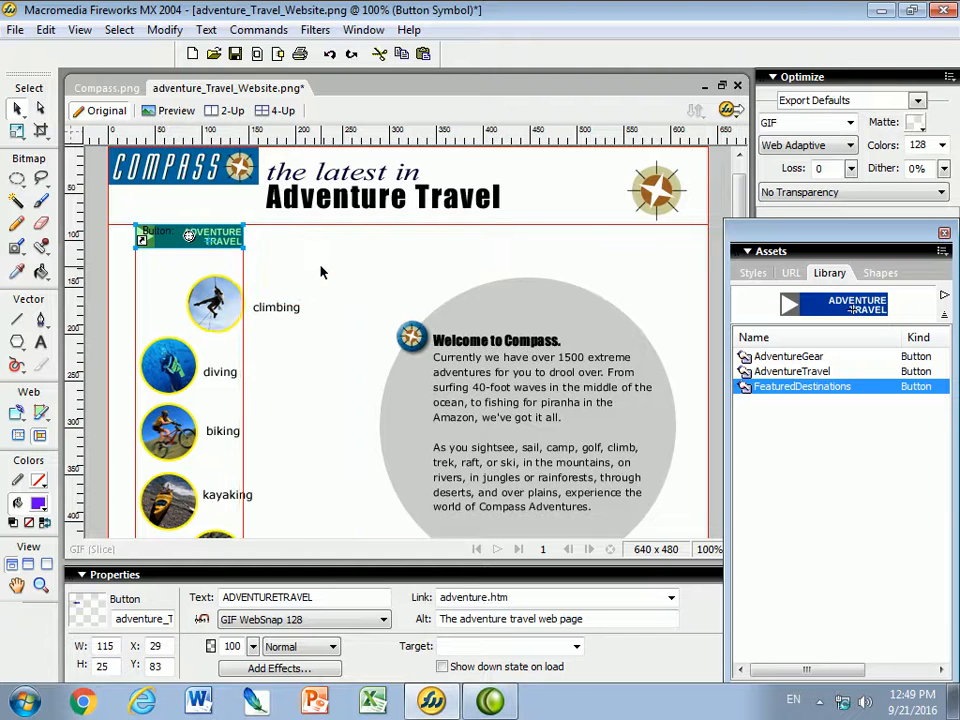
# Replace the label in the FeaturedDestinations button symbol with "FEATURED DESTINATIONS" and update the text in its other states.
pyautogui.doubleClick(784, 392)
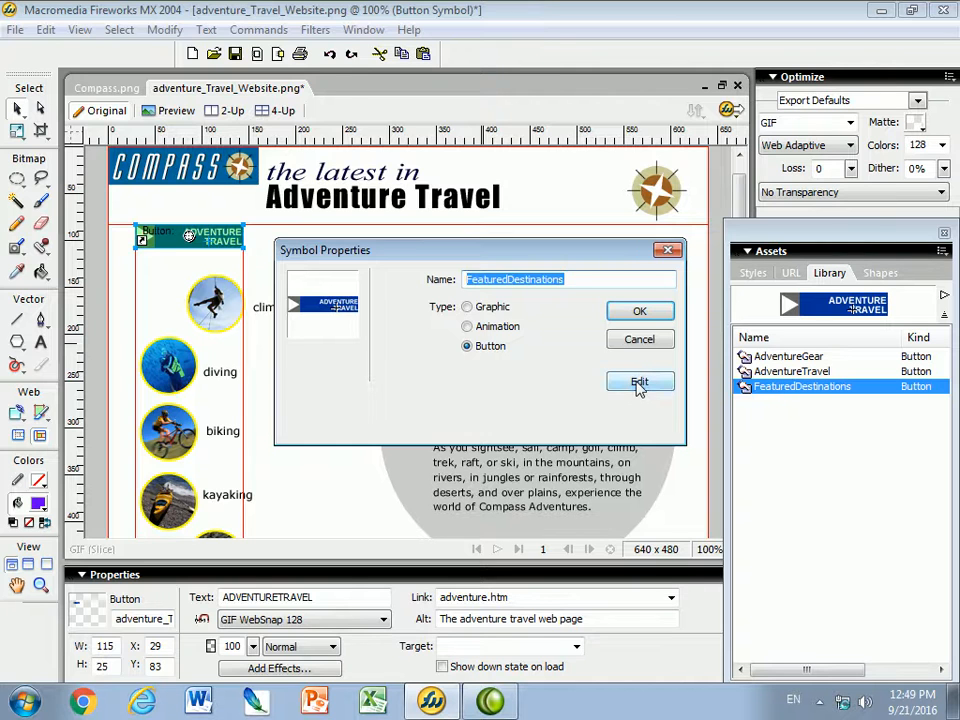
pyautogui.click(639, 381)
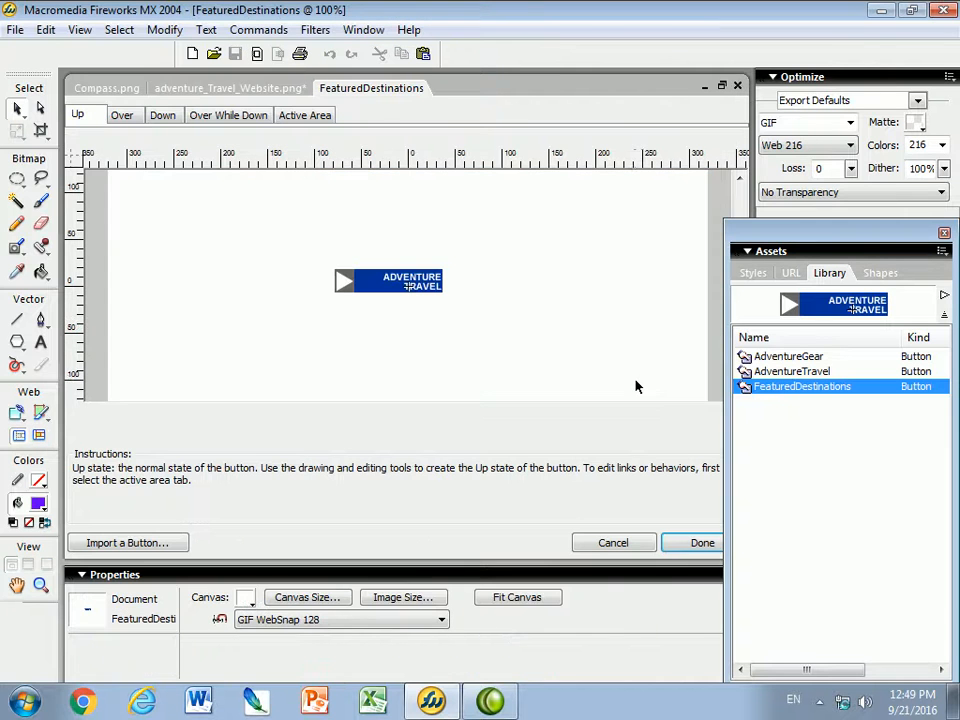
pyautogui.click(400, 282)
pyautogui.click(41, 342)
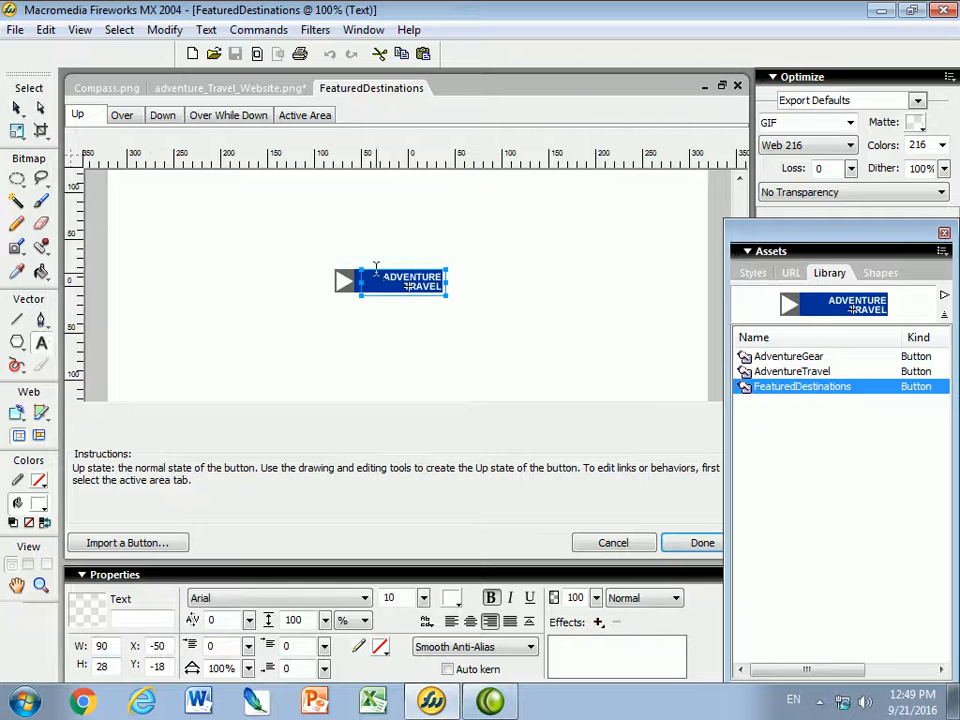
pyautogui.moveTo(383, 277); pyautogui.dragTo(450, 298)
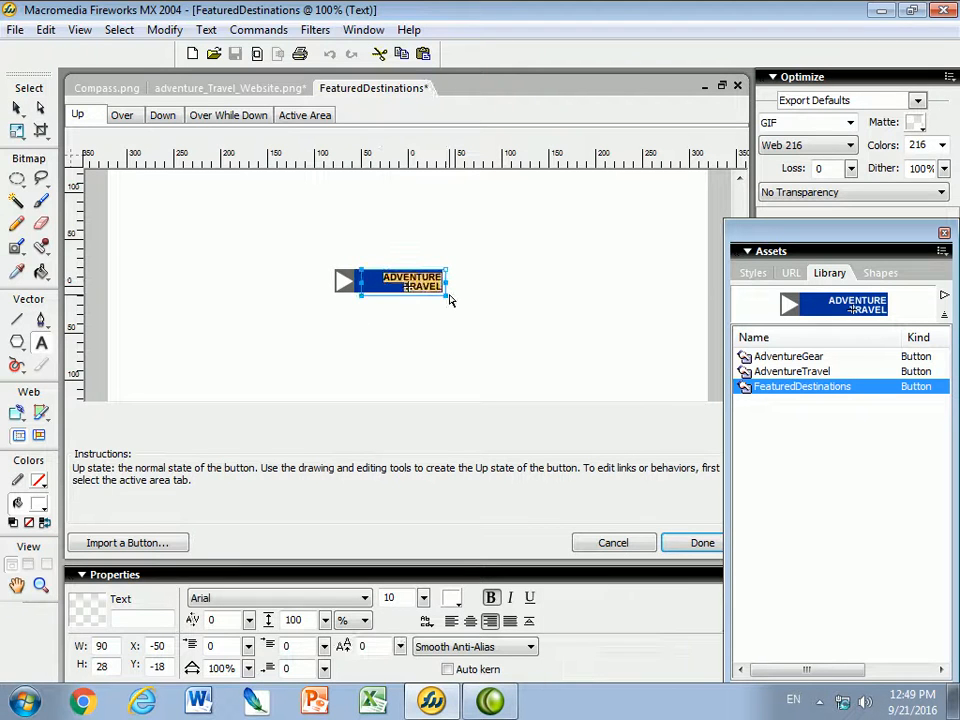
pyautogui.press('Delete')
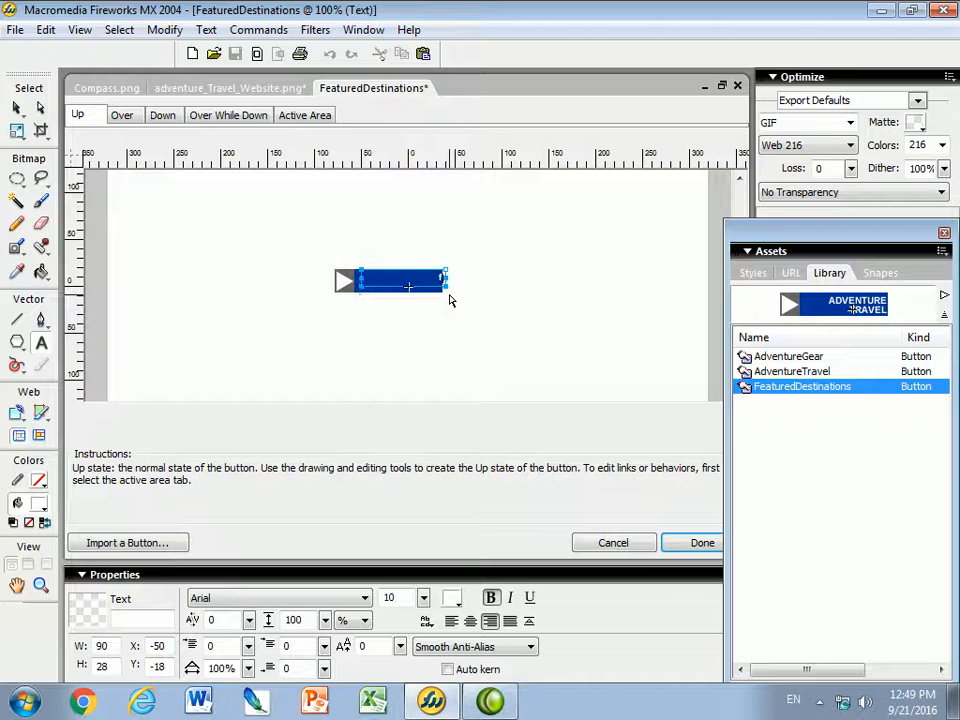
pyautogui.write('FEATURED DESTINATIONS')
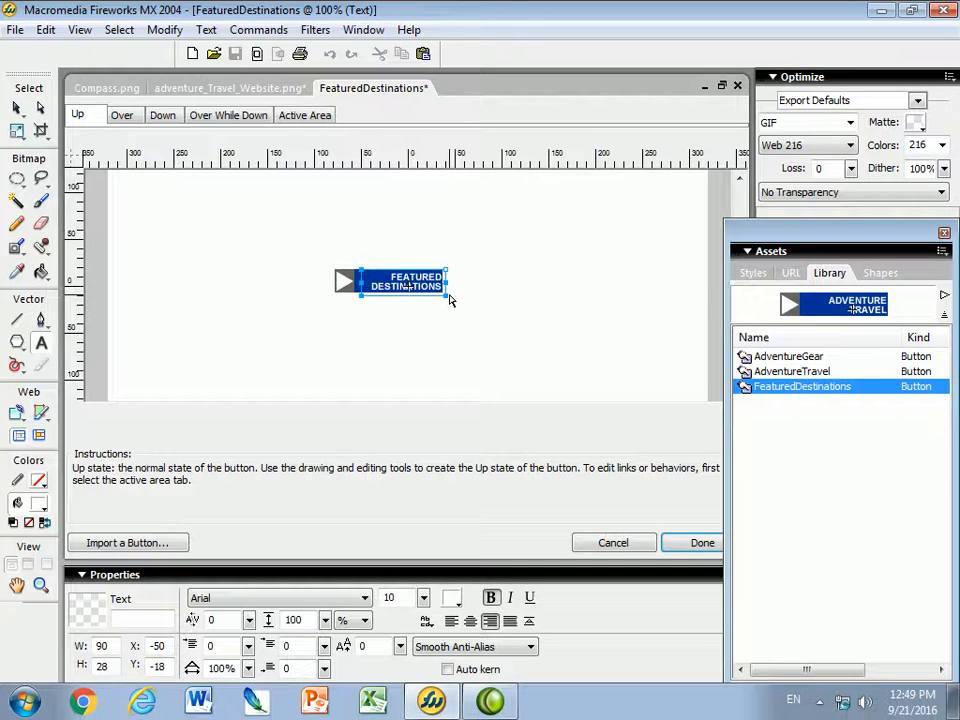
pyautogui.click(703, 553)
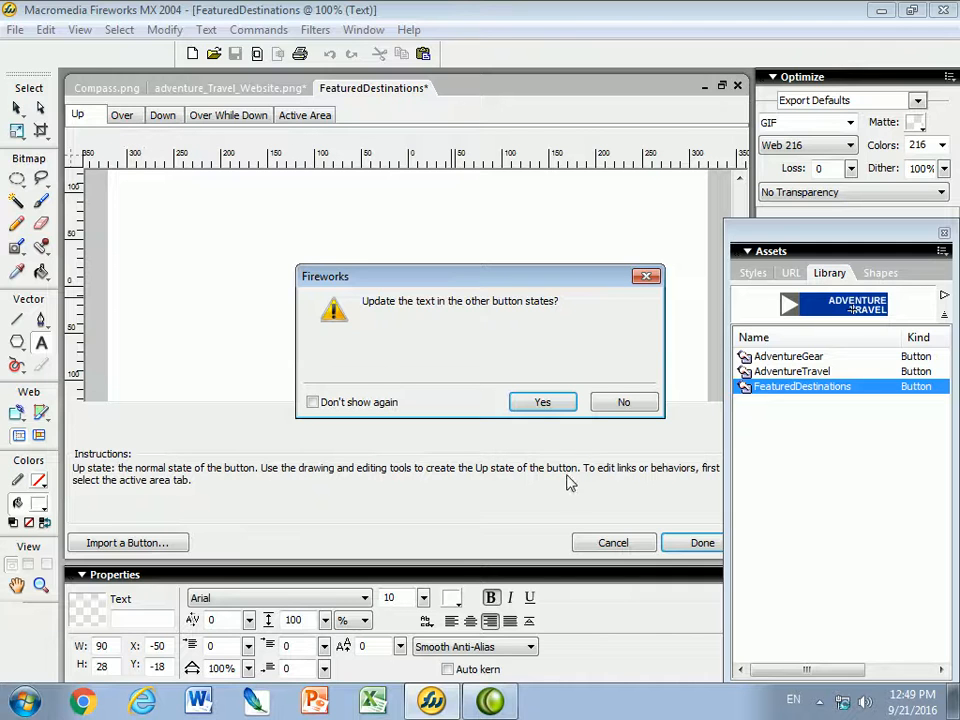
pyautogui.click(543, 404)
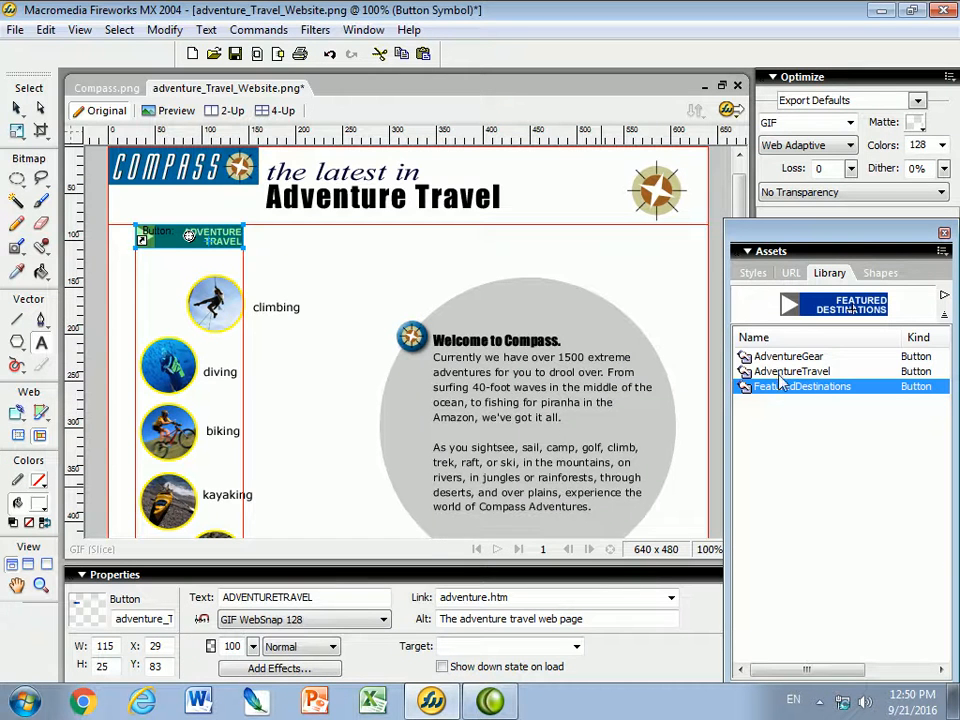
# Place a FeaturedDestinations instance on the page beside the Adventure Travel button, at X 154, Y 83.
pyautogui.moveTo(770, 386); pyautogui.dragTo(283, 258)
pyautogui.click(16, 108)
pyautogui.moveTo(265, 259); pyautogui.dragTo(281, 242)
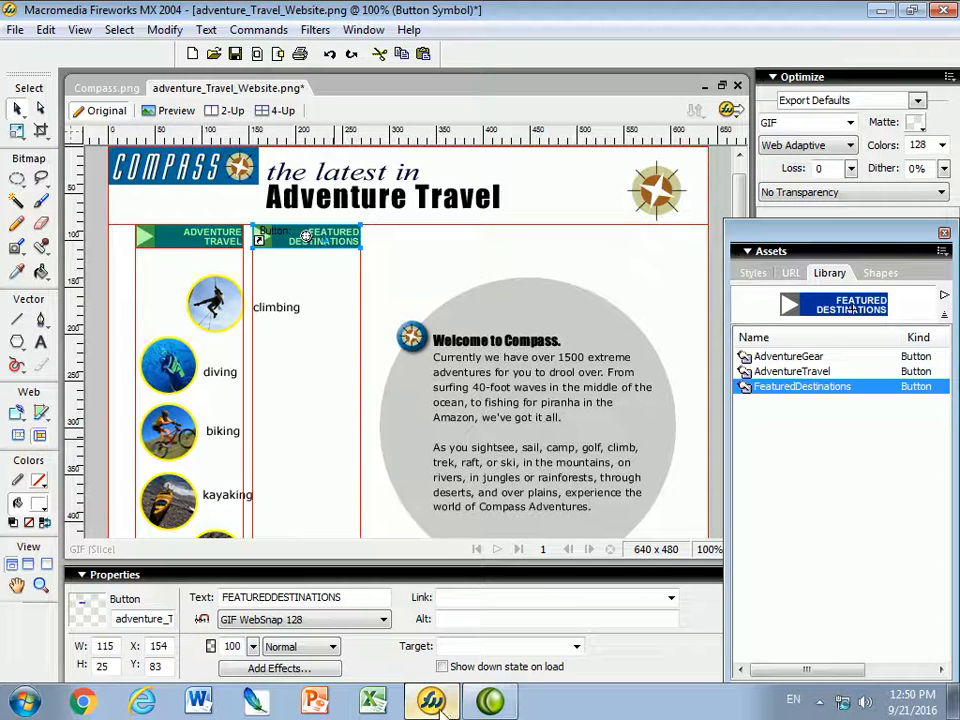
# Set the Featured Destinations button's link to featured.htm.
pyautogui.click(465, 598)
pyautogui.write('F')
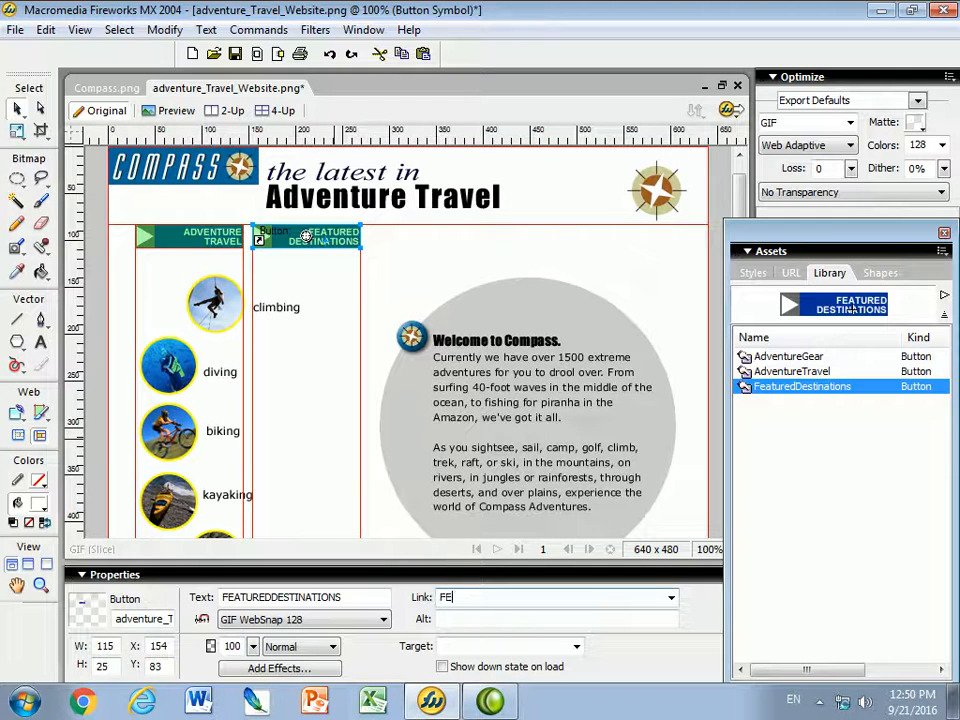
pyautogui.write('eatured.htm')
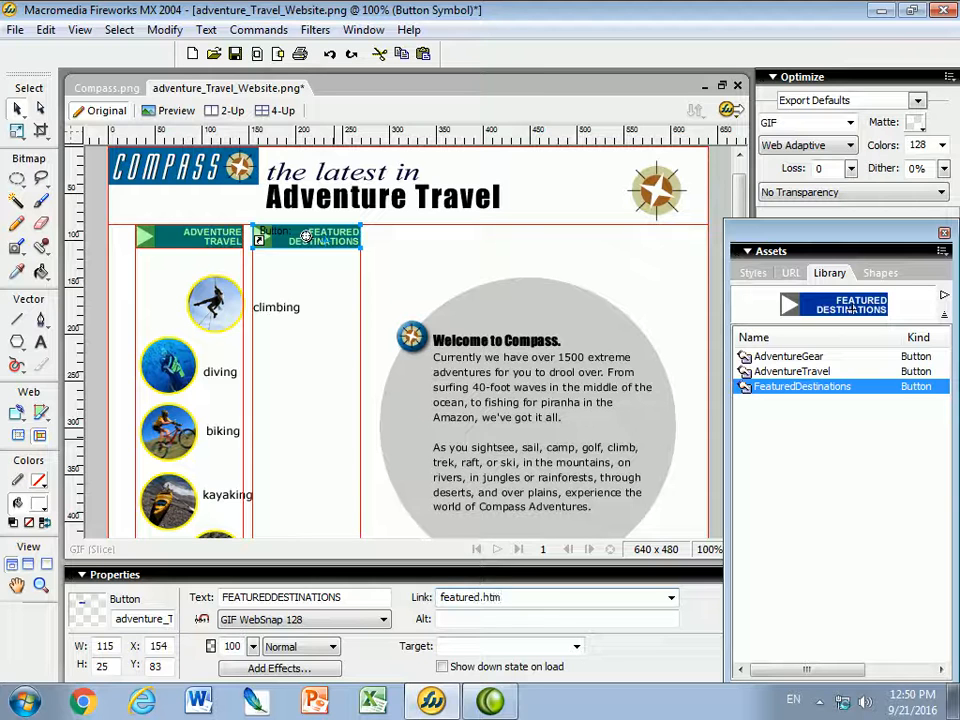